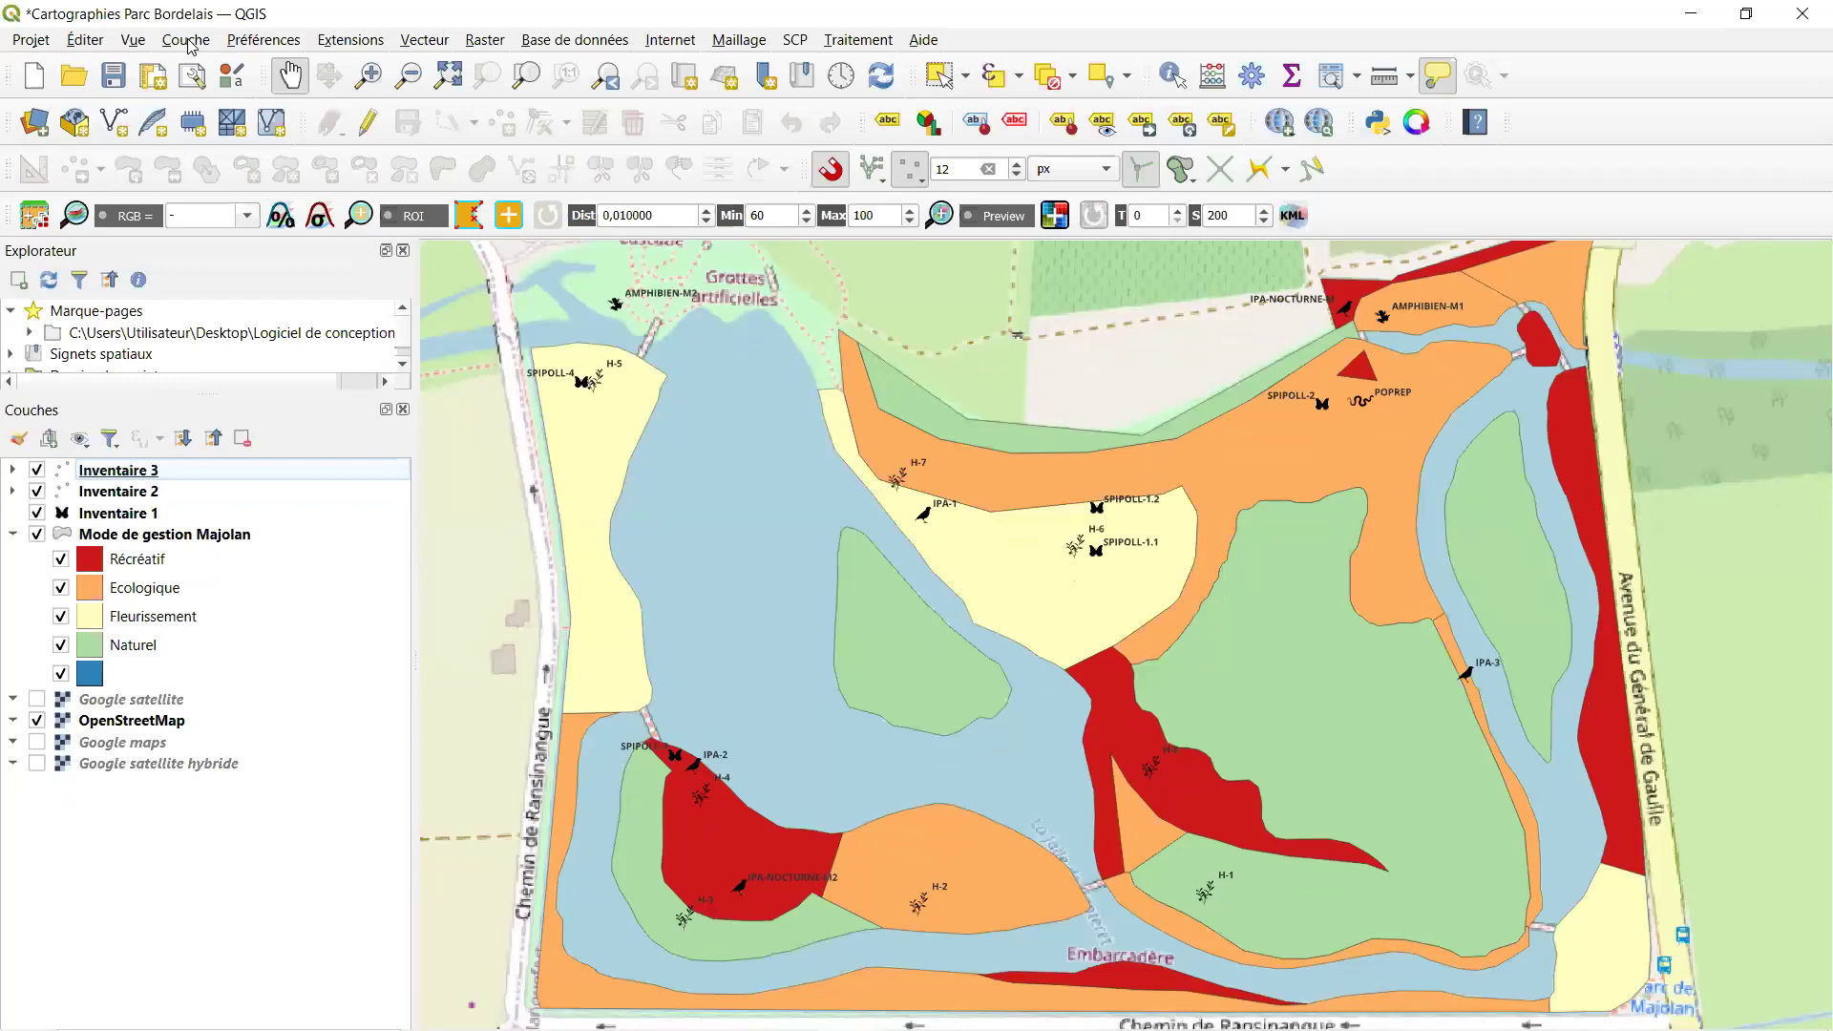
- Add the Macrofaune.gpx file from the Downloads folder as a GPX layer with its waypoints, routes and tracks
{"action": "left_click", "coordinate": [188, 45]}
{"action": "mouse_move", "coordinate": [258, 129]}
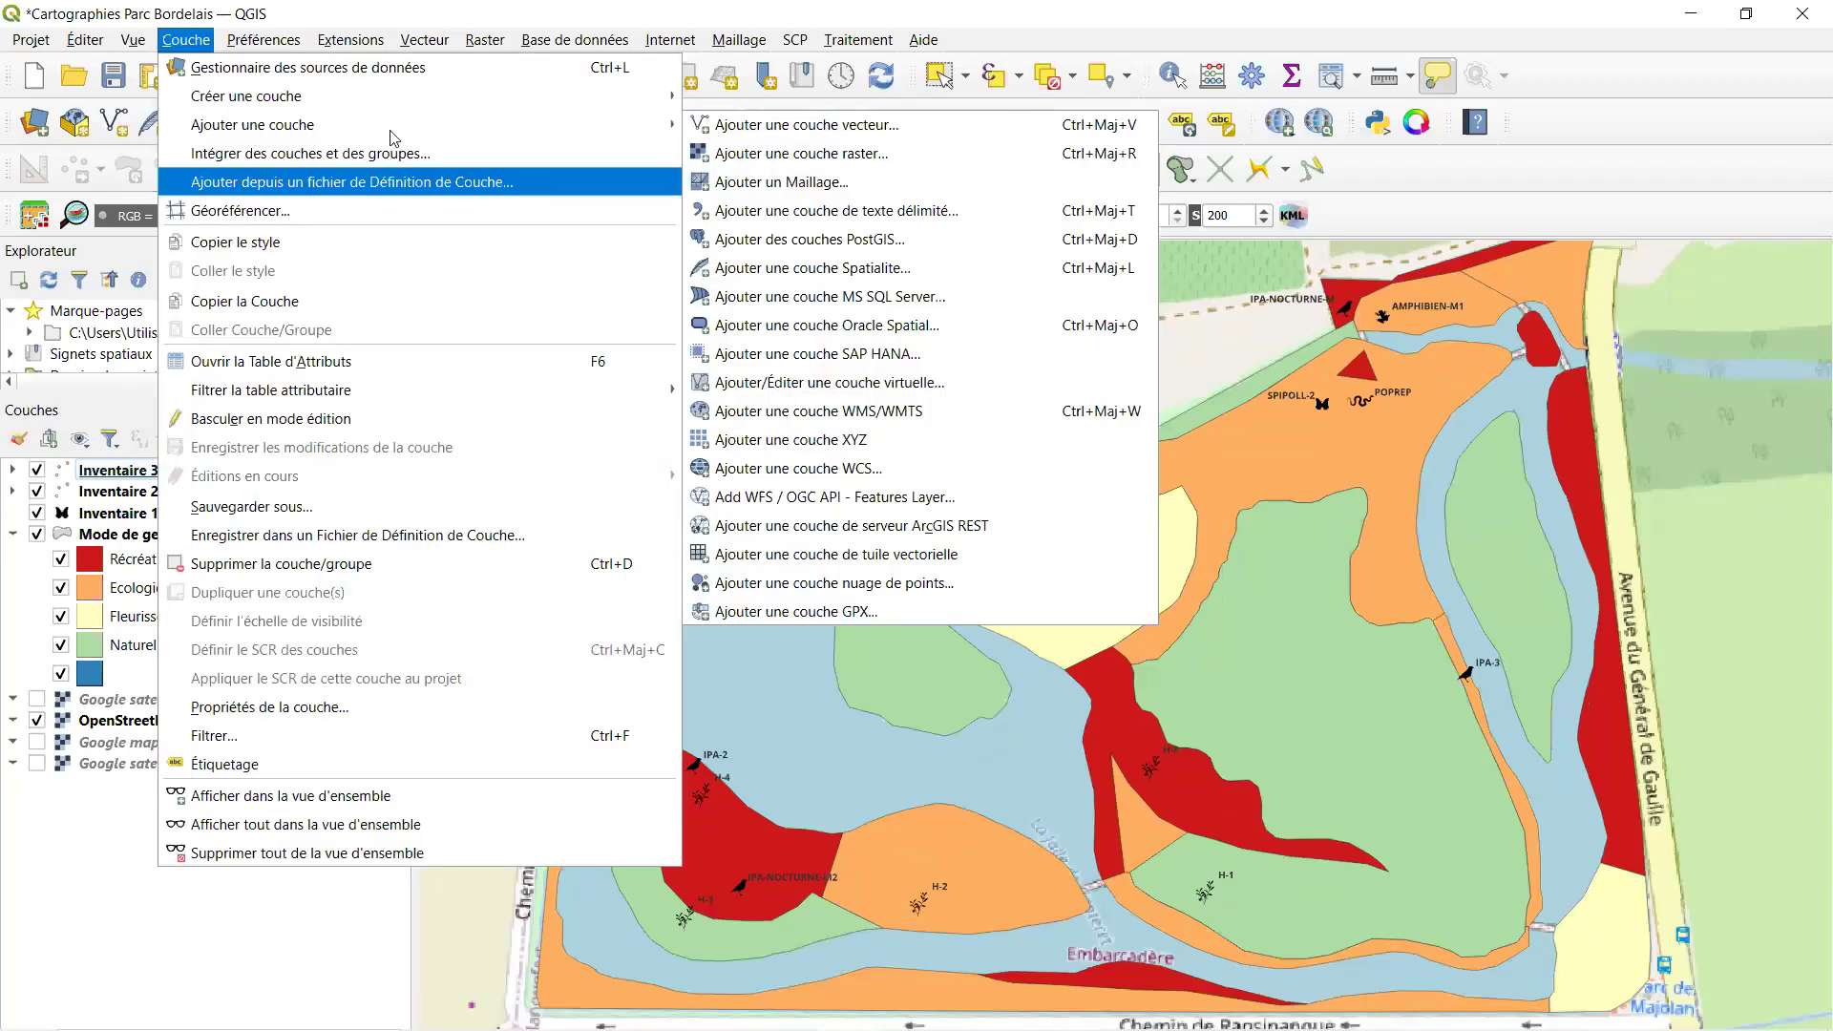
{"action": "left_click", "coordinate": [834, 611]}
{"action": "left_click", "coordinate": [1135, 222]}
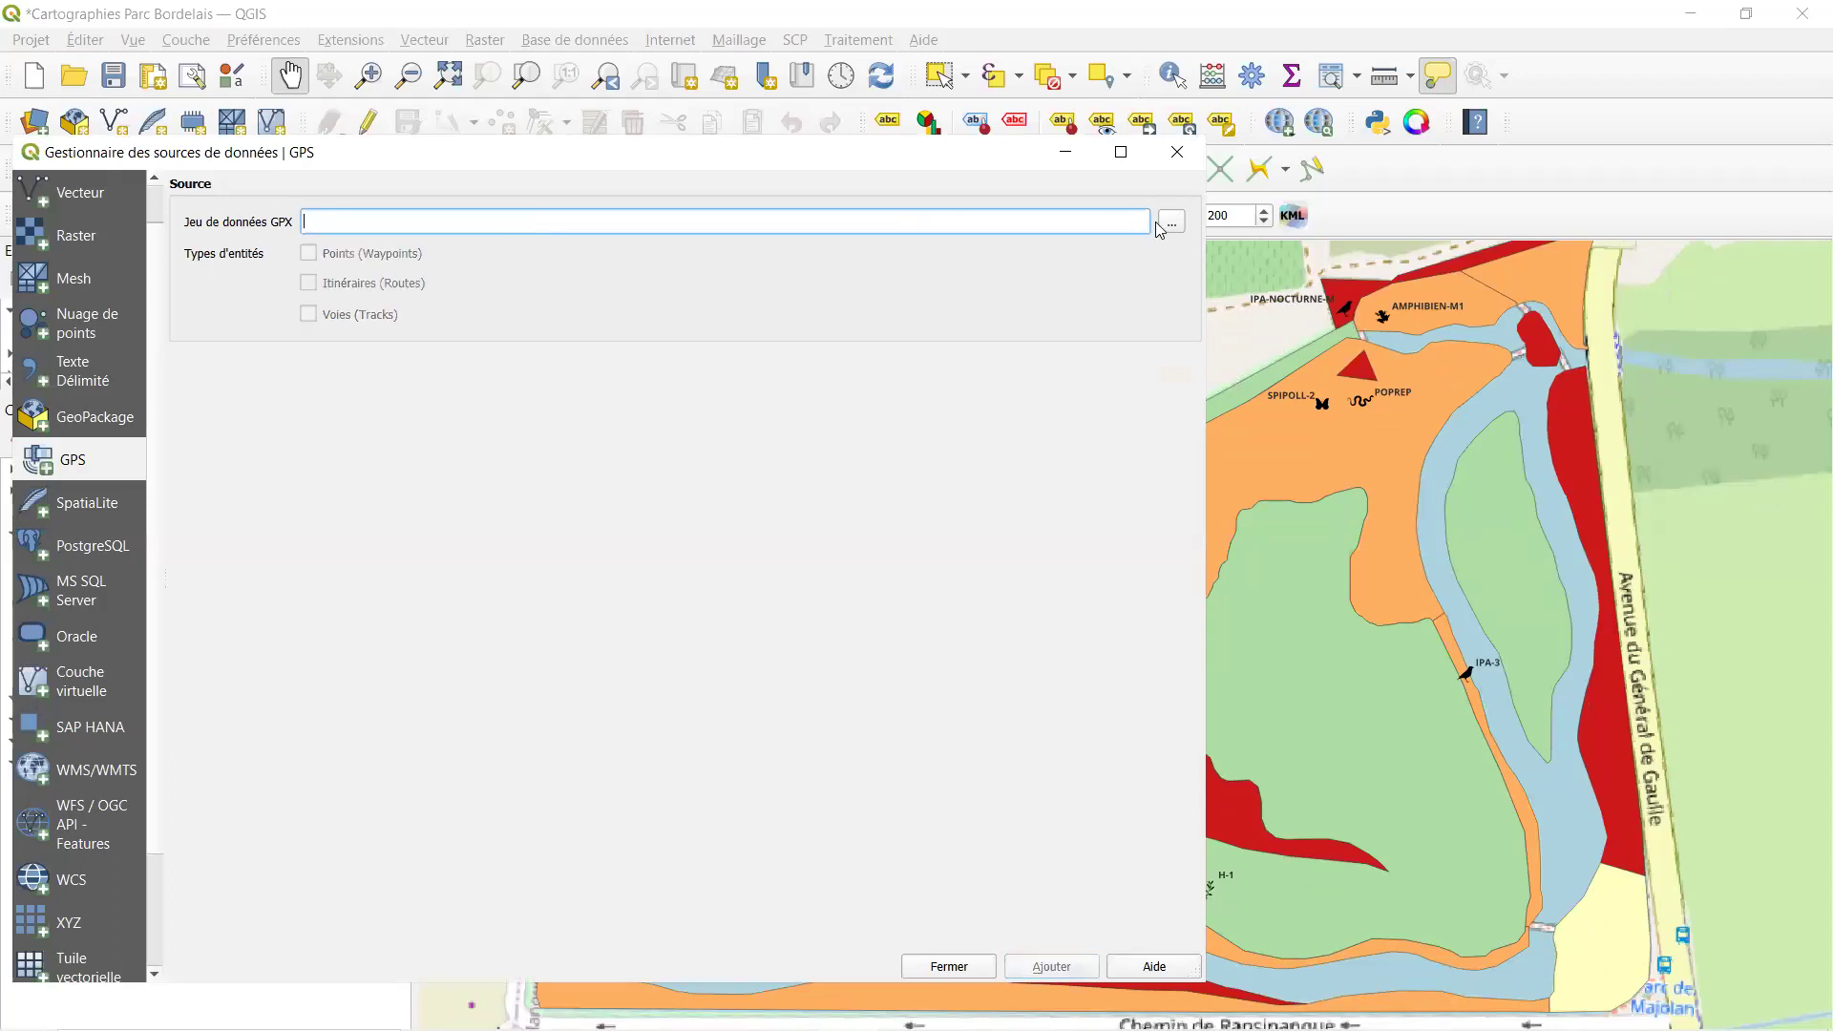
{"action": "left_click", "coordinate": [1171, 225]}
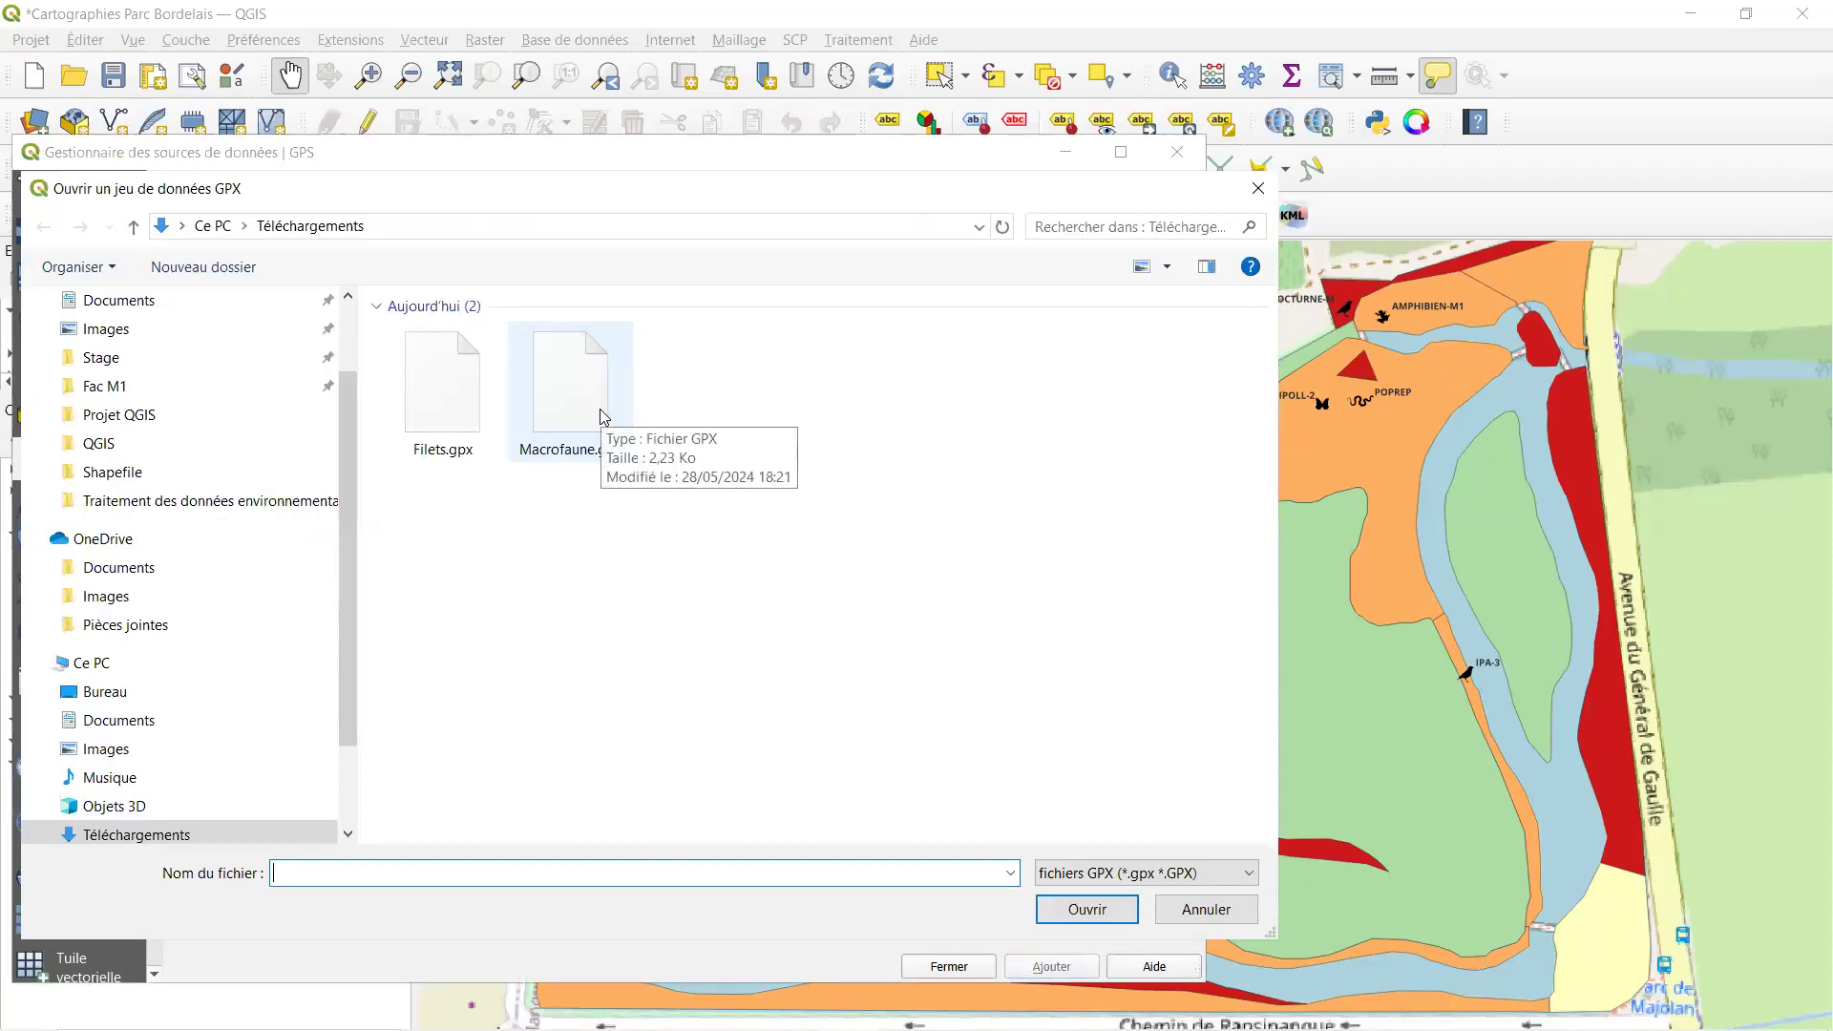
{"action": "double_click", "coordinate": [602, 408]}
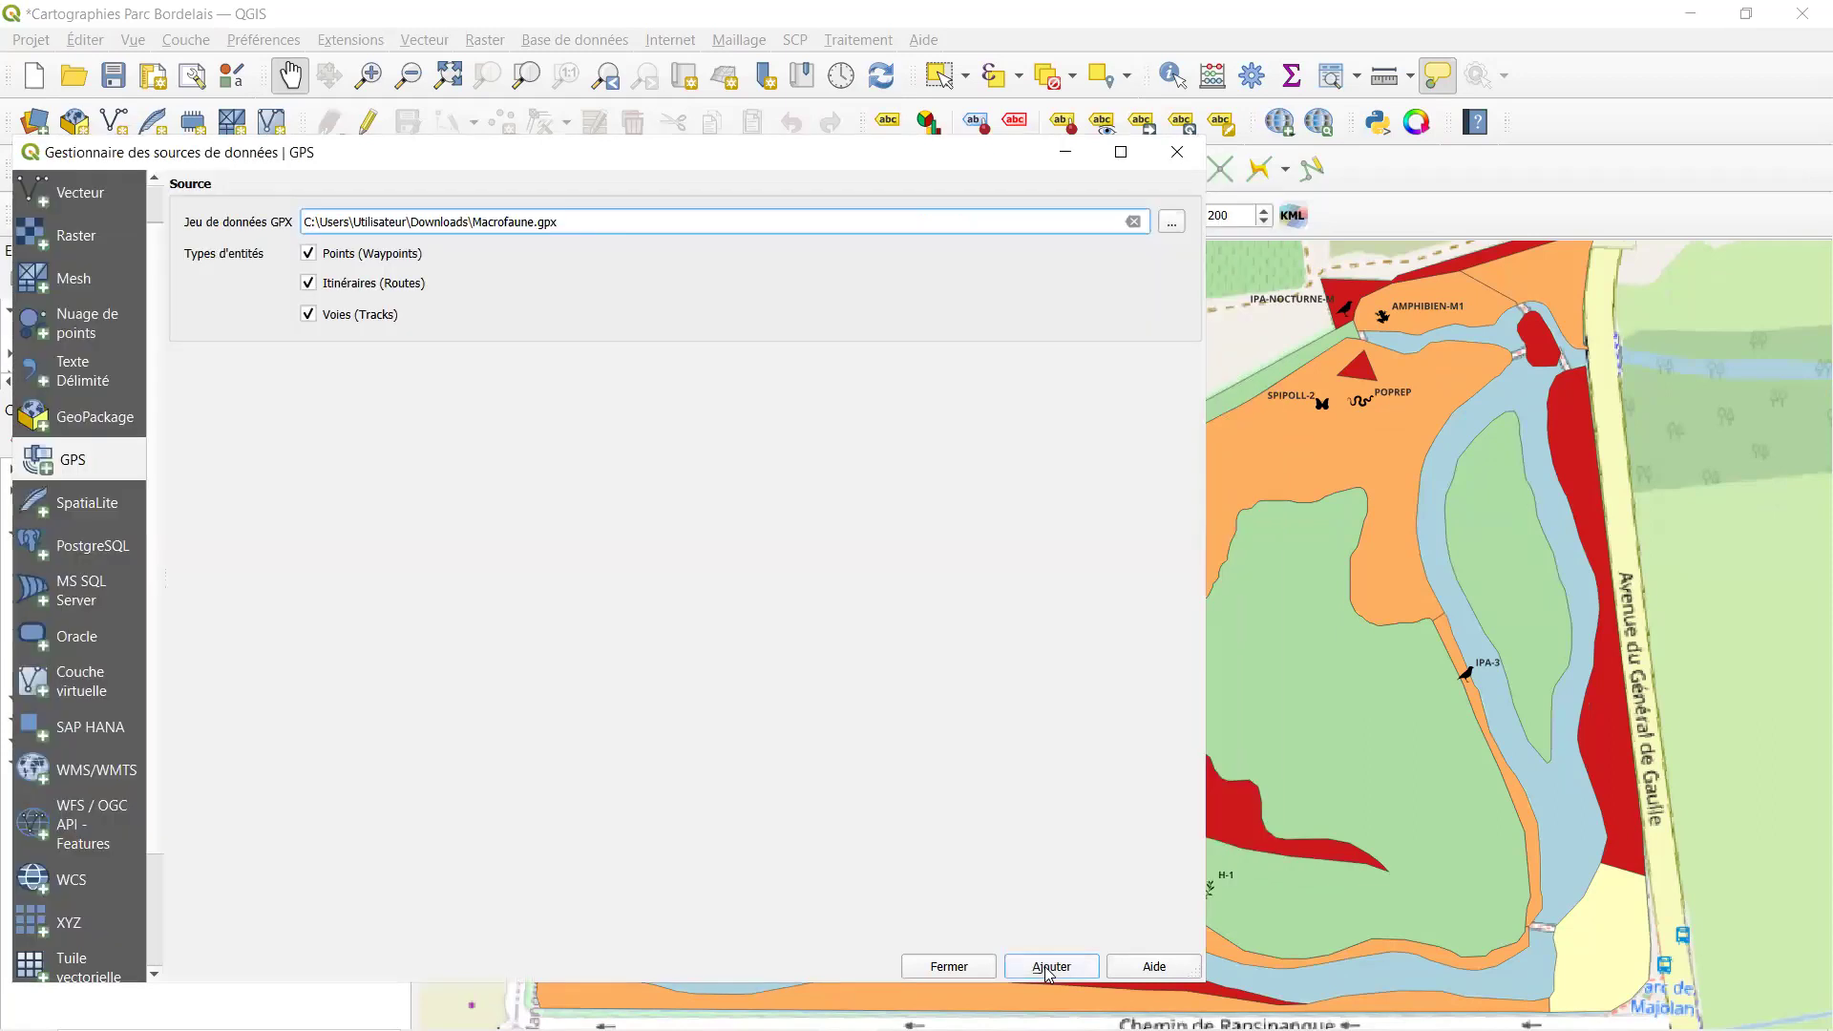
{"action": "left_click", "coordinate": [1050, 967]}
- Add the Filets.gpx file with its waypoints, routes and tracks, and close the data source manager
{"action": "left_click", "coordinate": [1134, 223]}
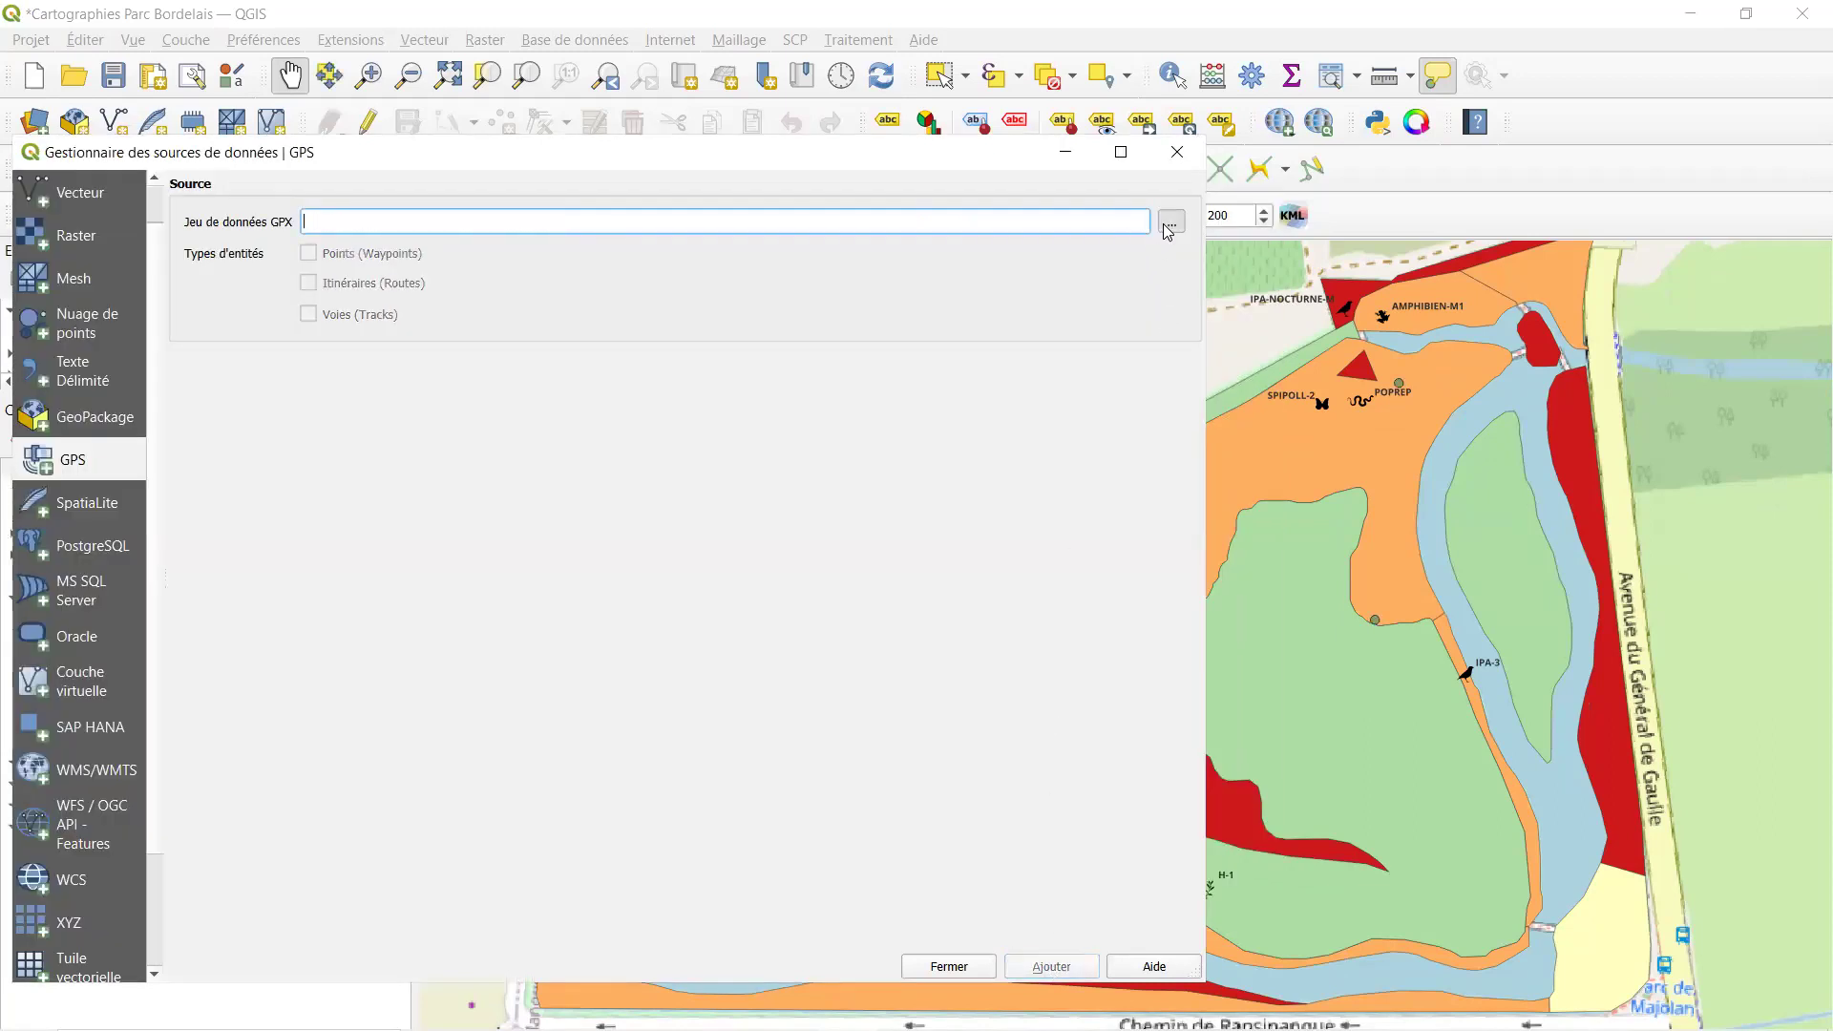
{"action": "left_click", "coordinate": [1030, 966]}
{"action": "left_click", "coordinate": [964, 966]}
- Hide the routes and tracks layers of both Filets and Macrofaune
{"action": "left_click", "coordinate": [36, 491]}
{"action": "left_click", "coordinate": [36, 513]}
{"action": "left_click", "coordinate": [37, 556]}
{"action": "left_click", "coordinate": [37, 578]}
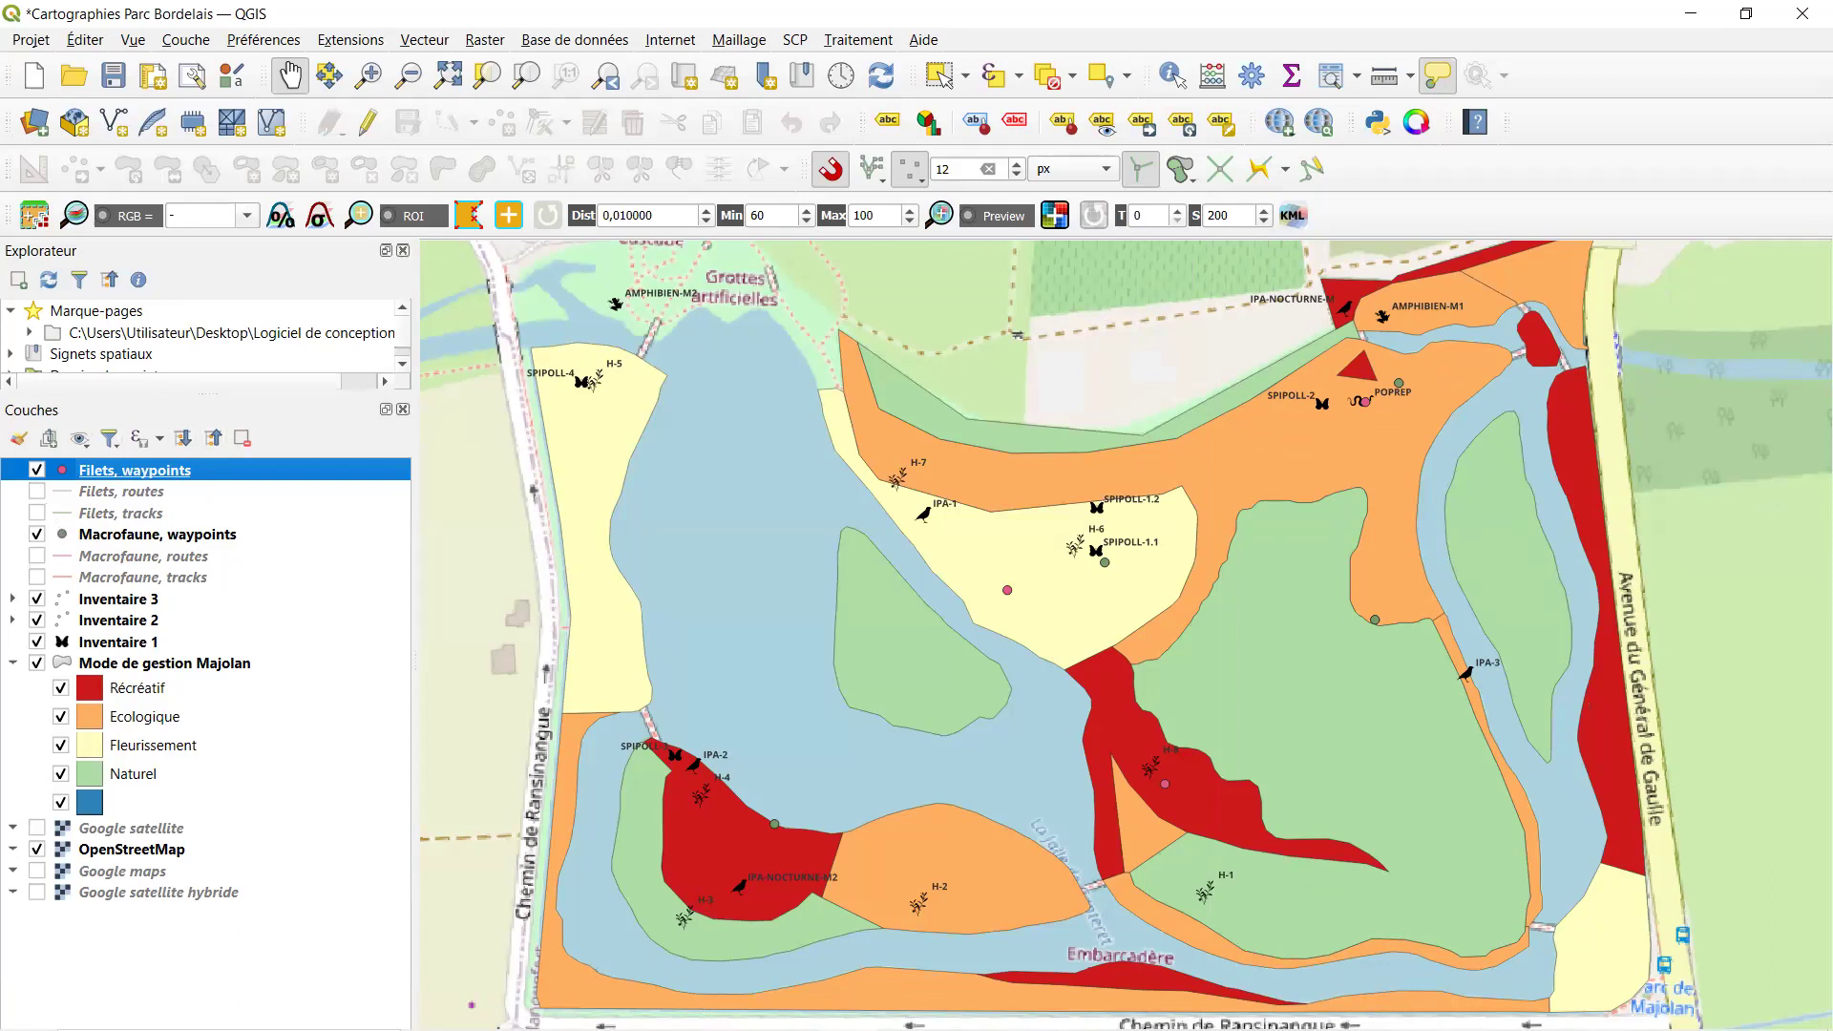
- Switch to the web browser, clear the old query in Google Images and open the advanced image search
{"action": "key", "text": "alt+Tab"}
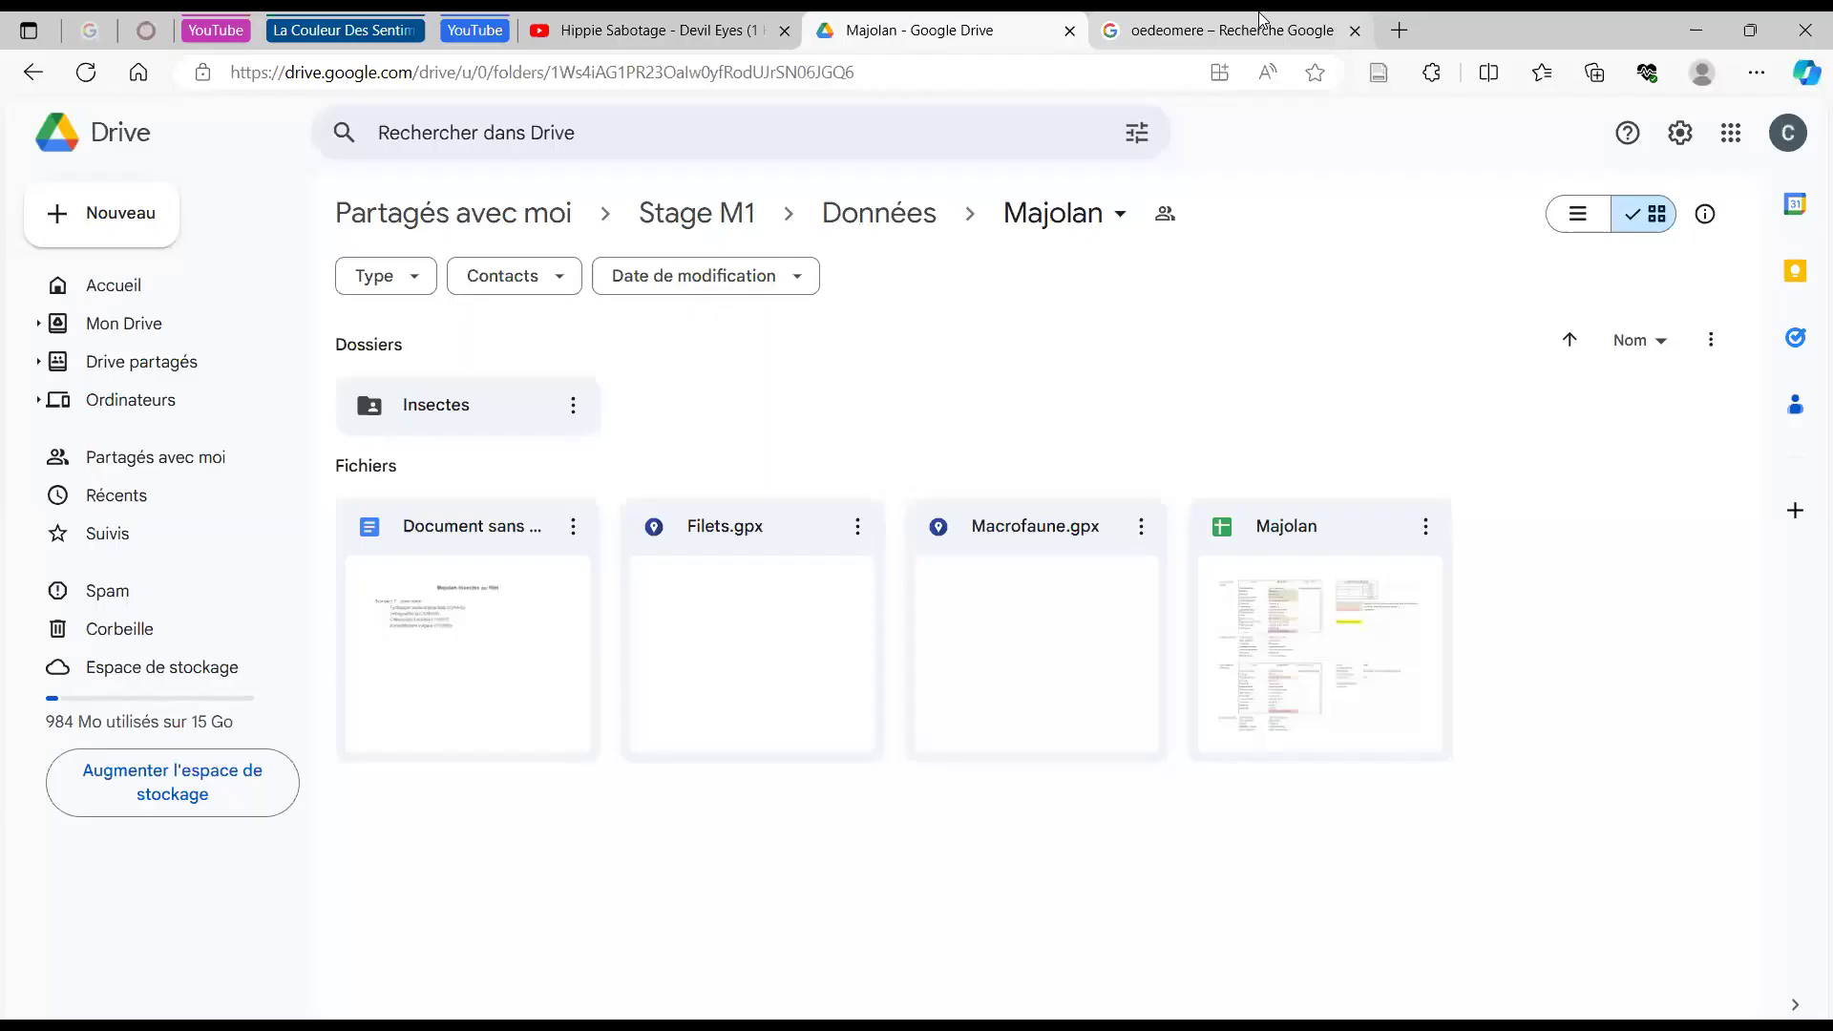
{"action": "left_click", "coordinate": [1265, 15]}
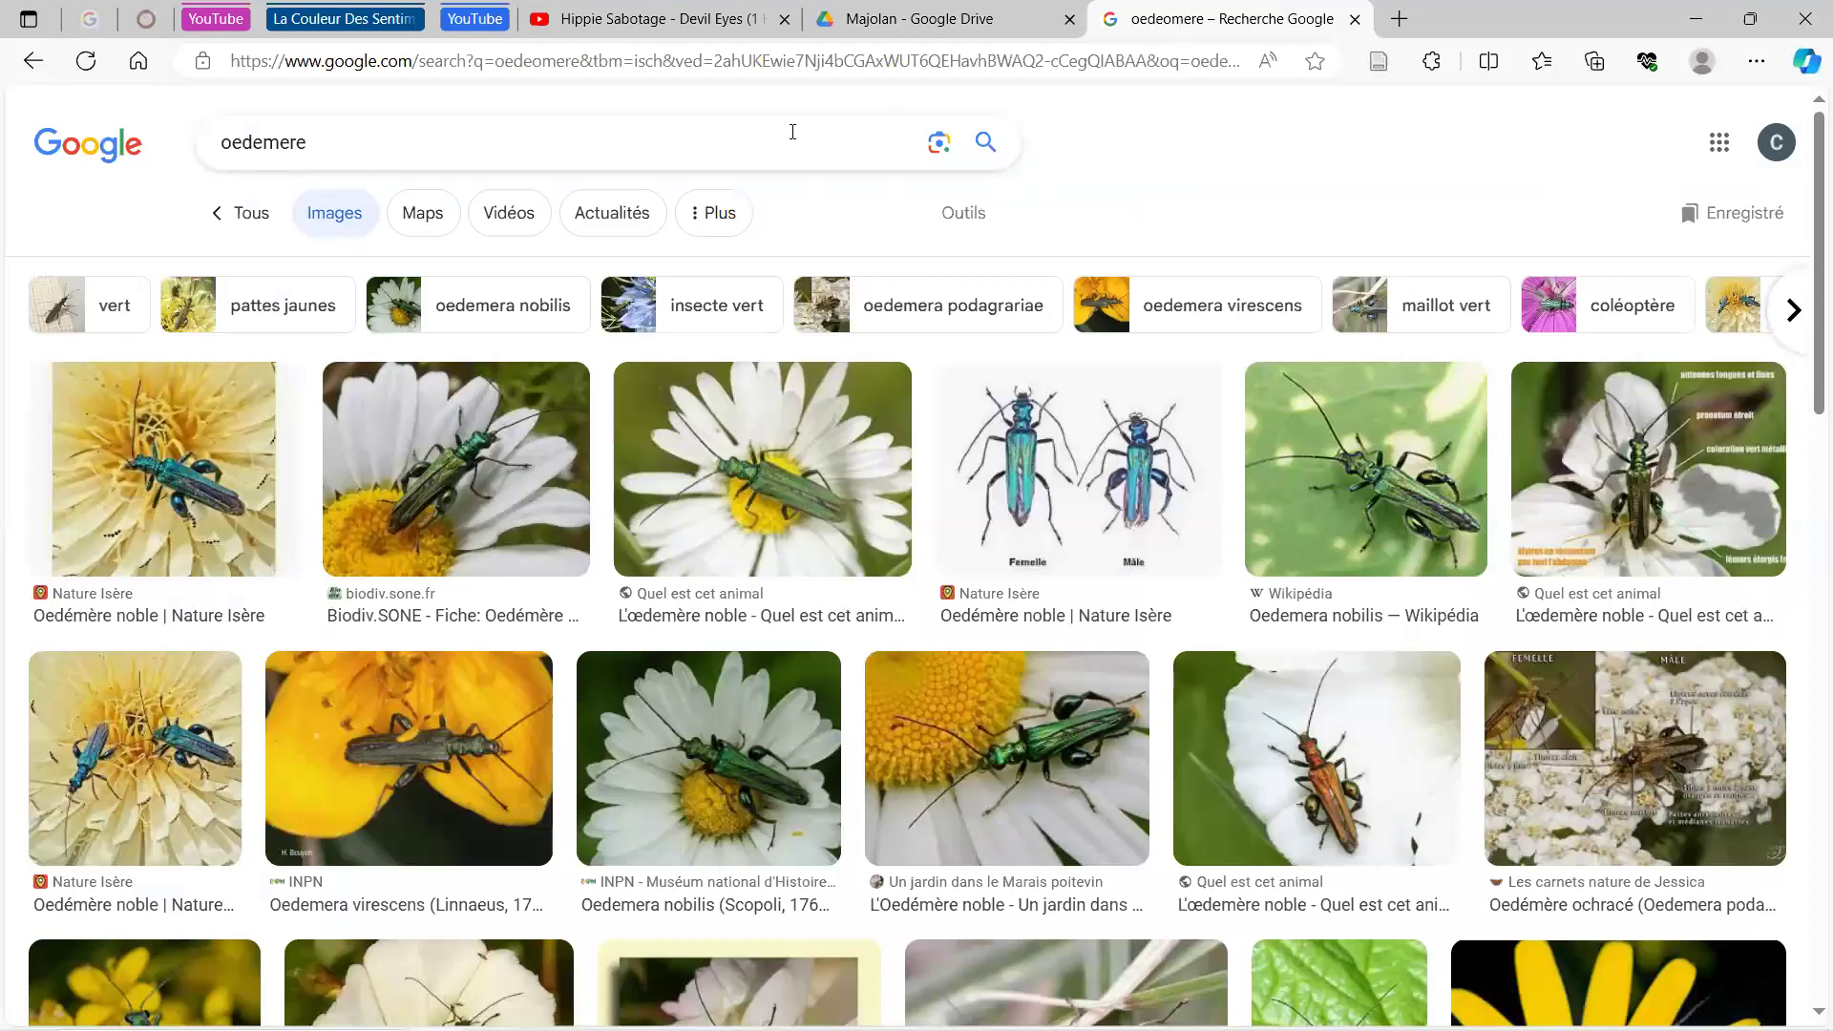
{"action": "left_click_drag", "start_coordinate": [367, 142], "coordinate": [108, 115]}
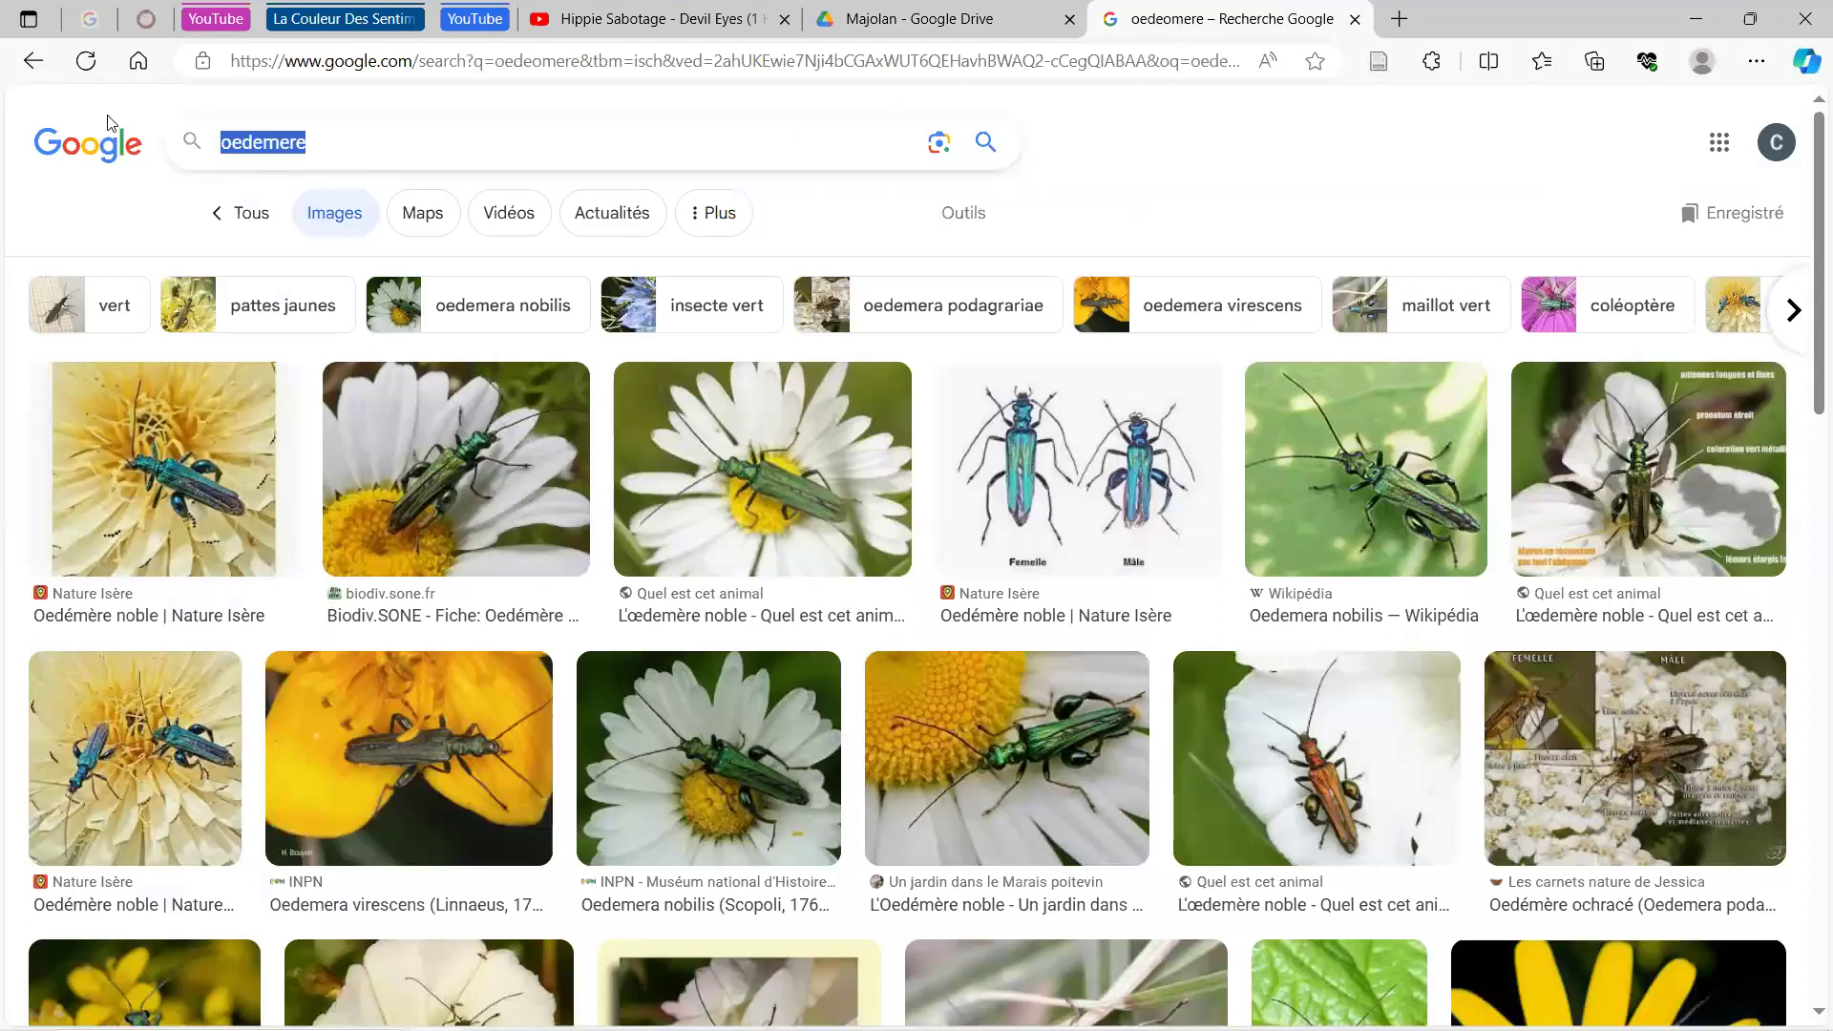
{"action": "type", "text": "in"}
{"action": "key", "text": "BackSpace"}
{"action": "key", "text": "BackSpace"}
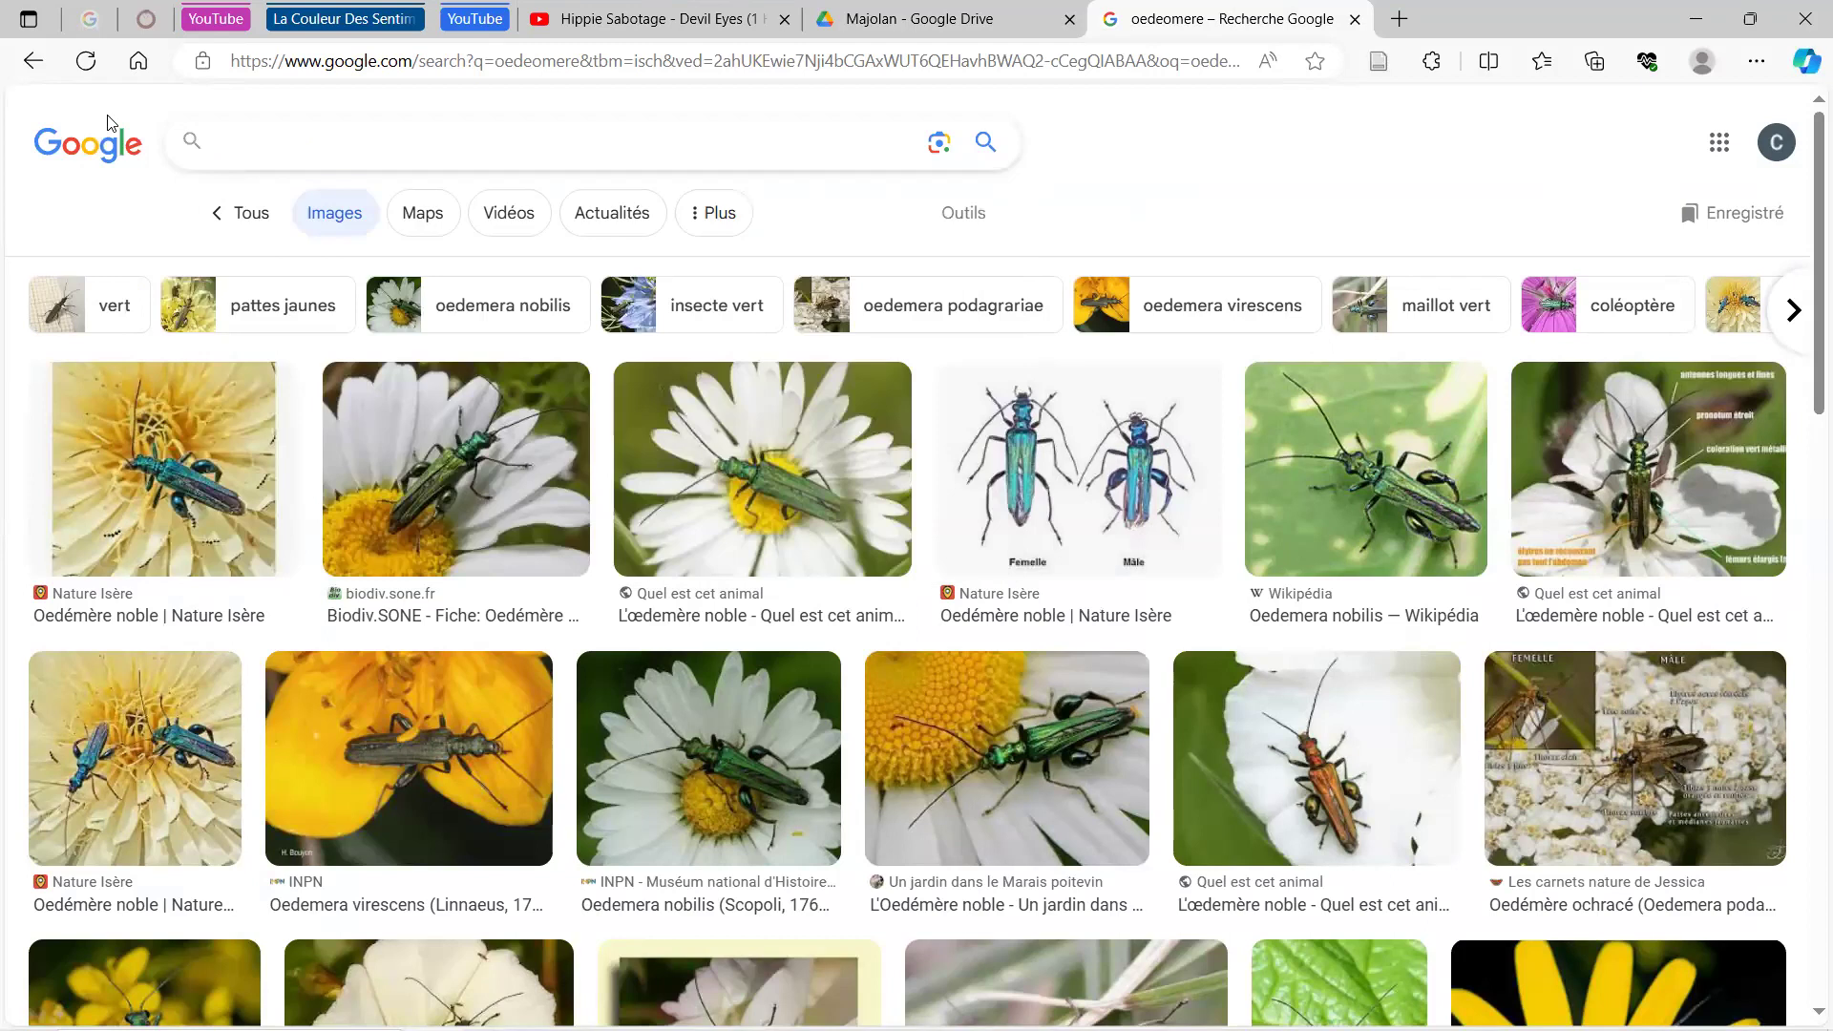
{"action": "left_click", "coordinate": [963, 215]}
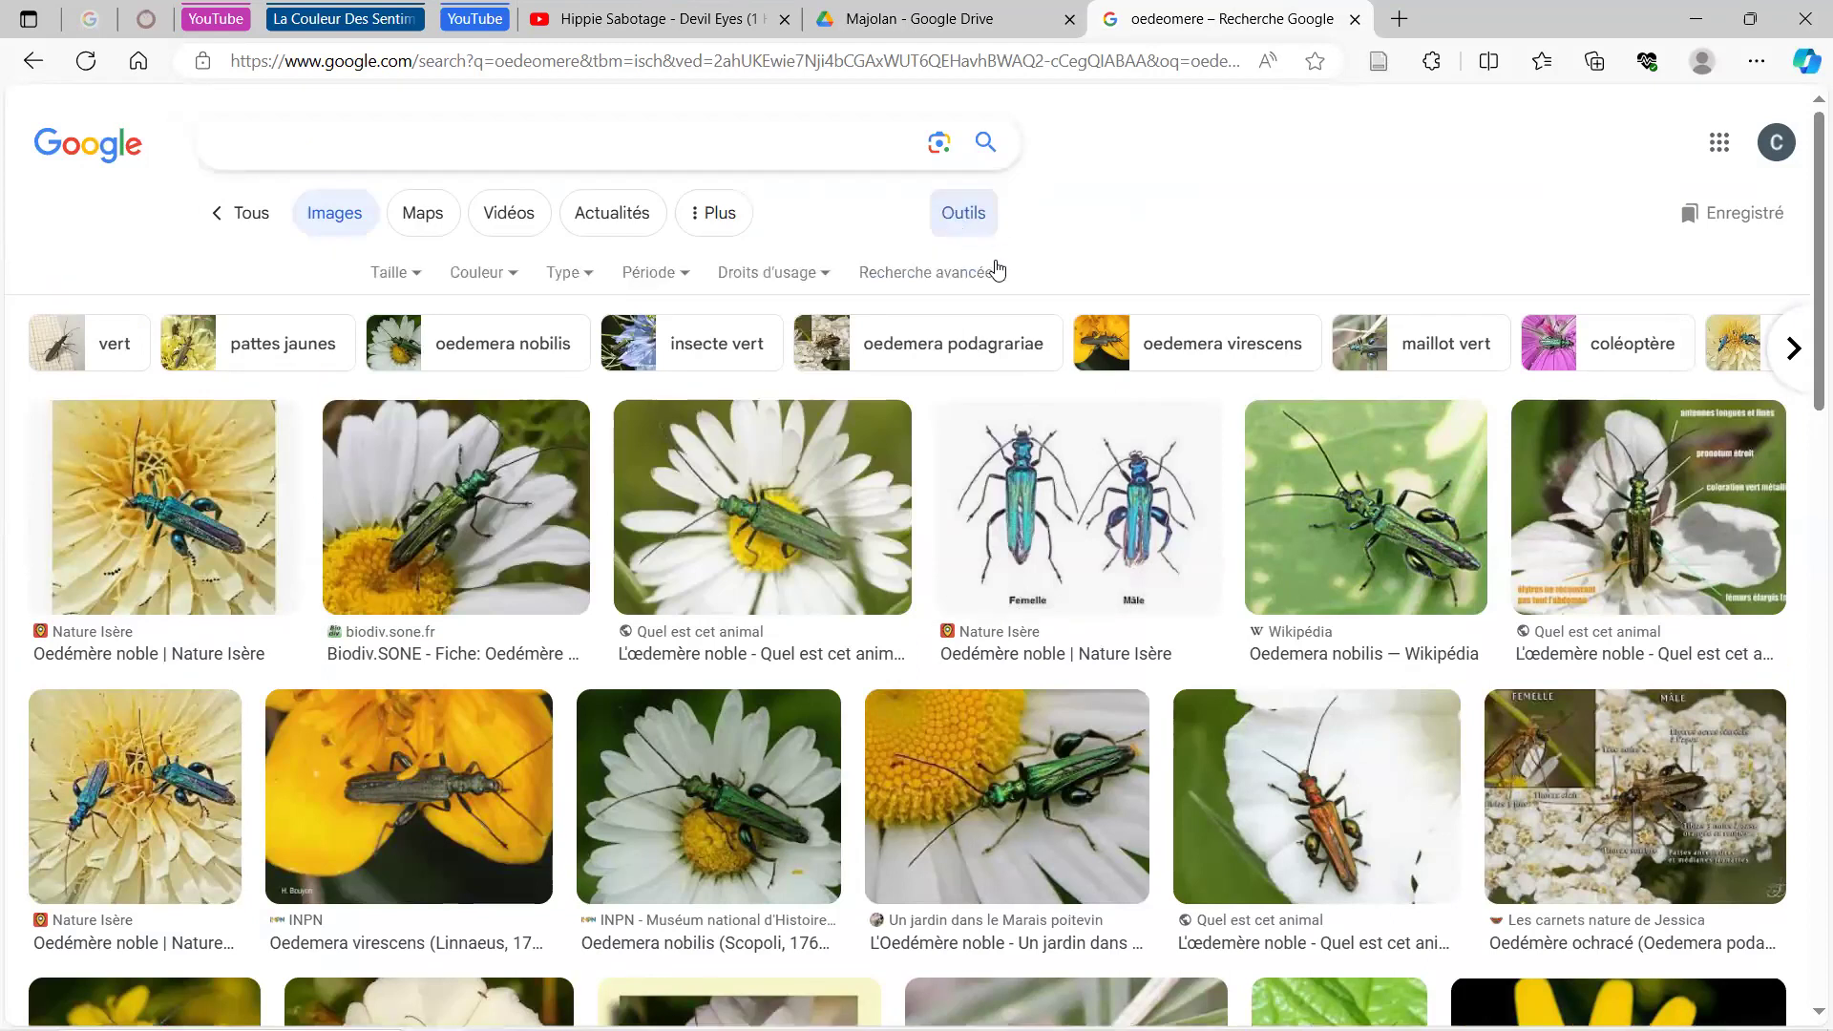
{"action": "left_click", "coordinate": [958, 274]}
- Run an advanced image search for "insectes" restricted to SVG files
{"action": "key", "text": "ctrl+a"}
{"action": "type", "text": "insetctes"}
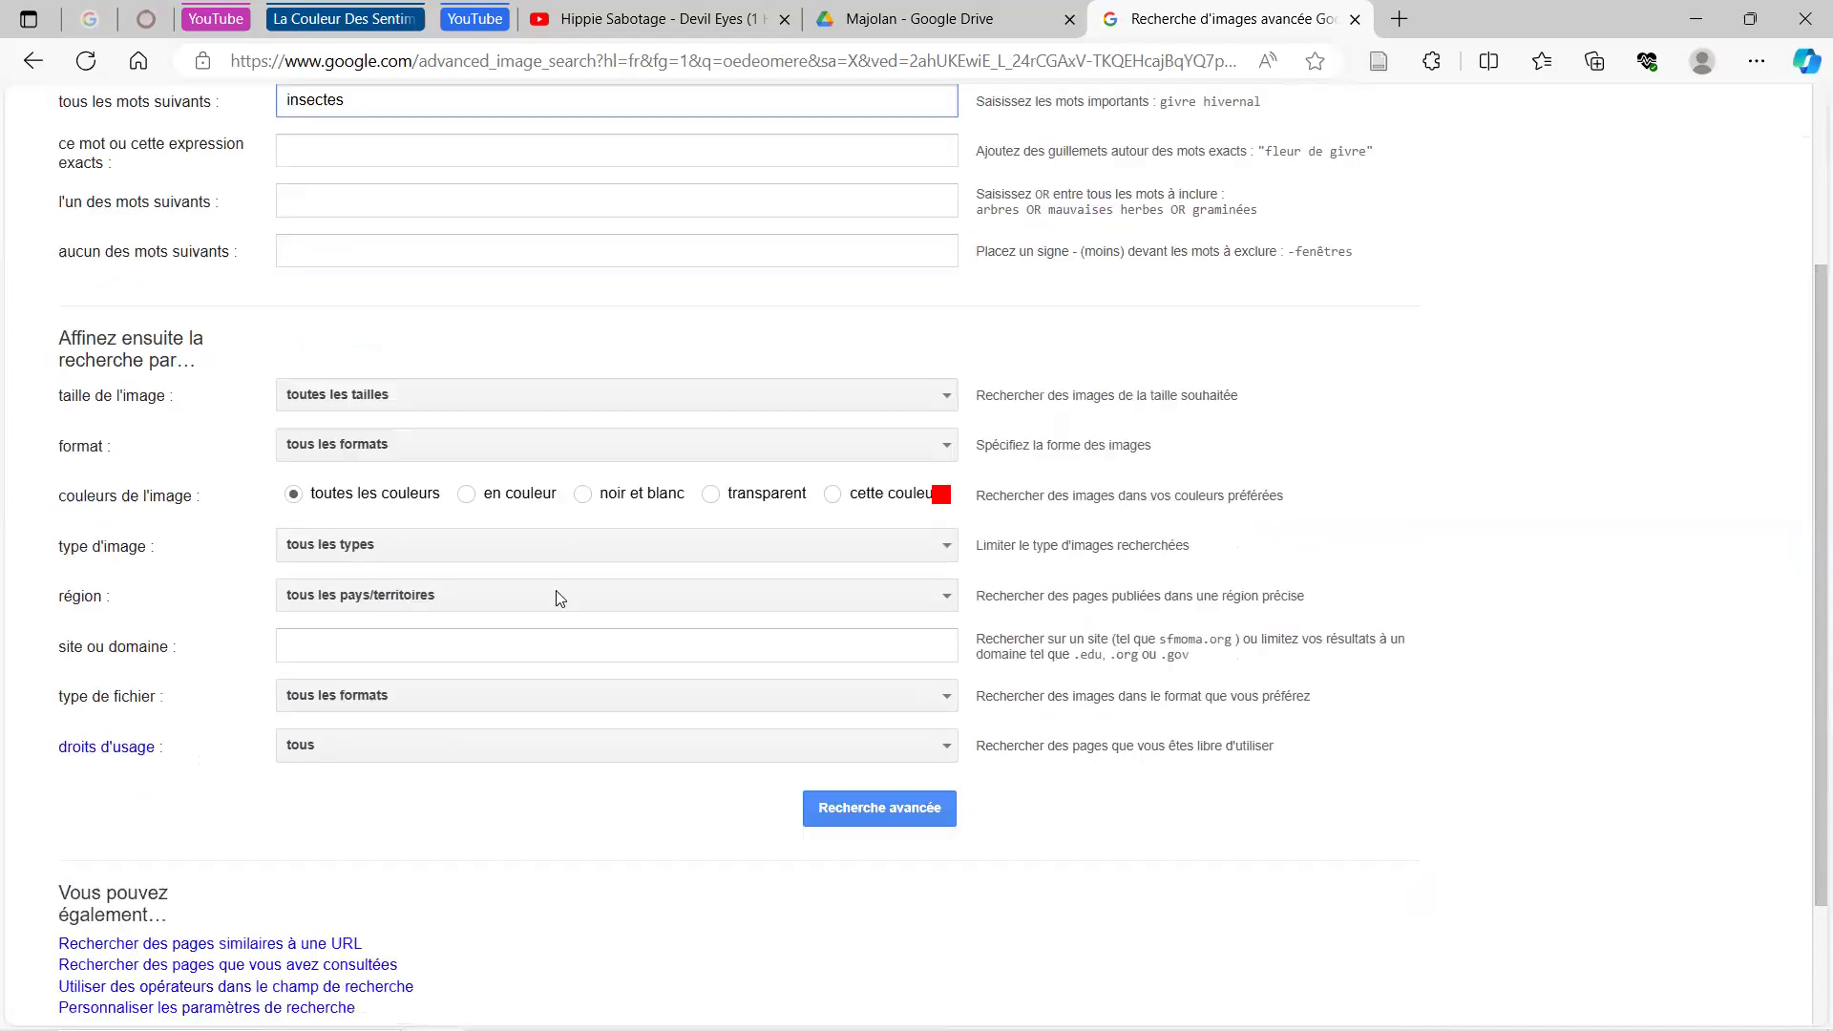
{"action": "scroll", "coordinate": [535, 602], "scroll_direction": "down", "scroll_amount": 4}
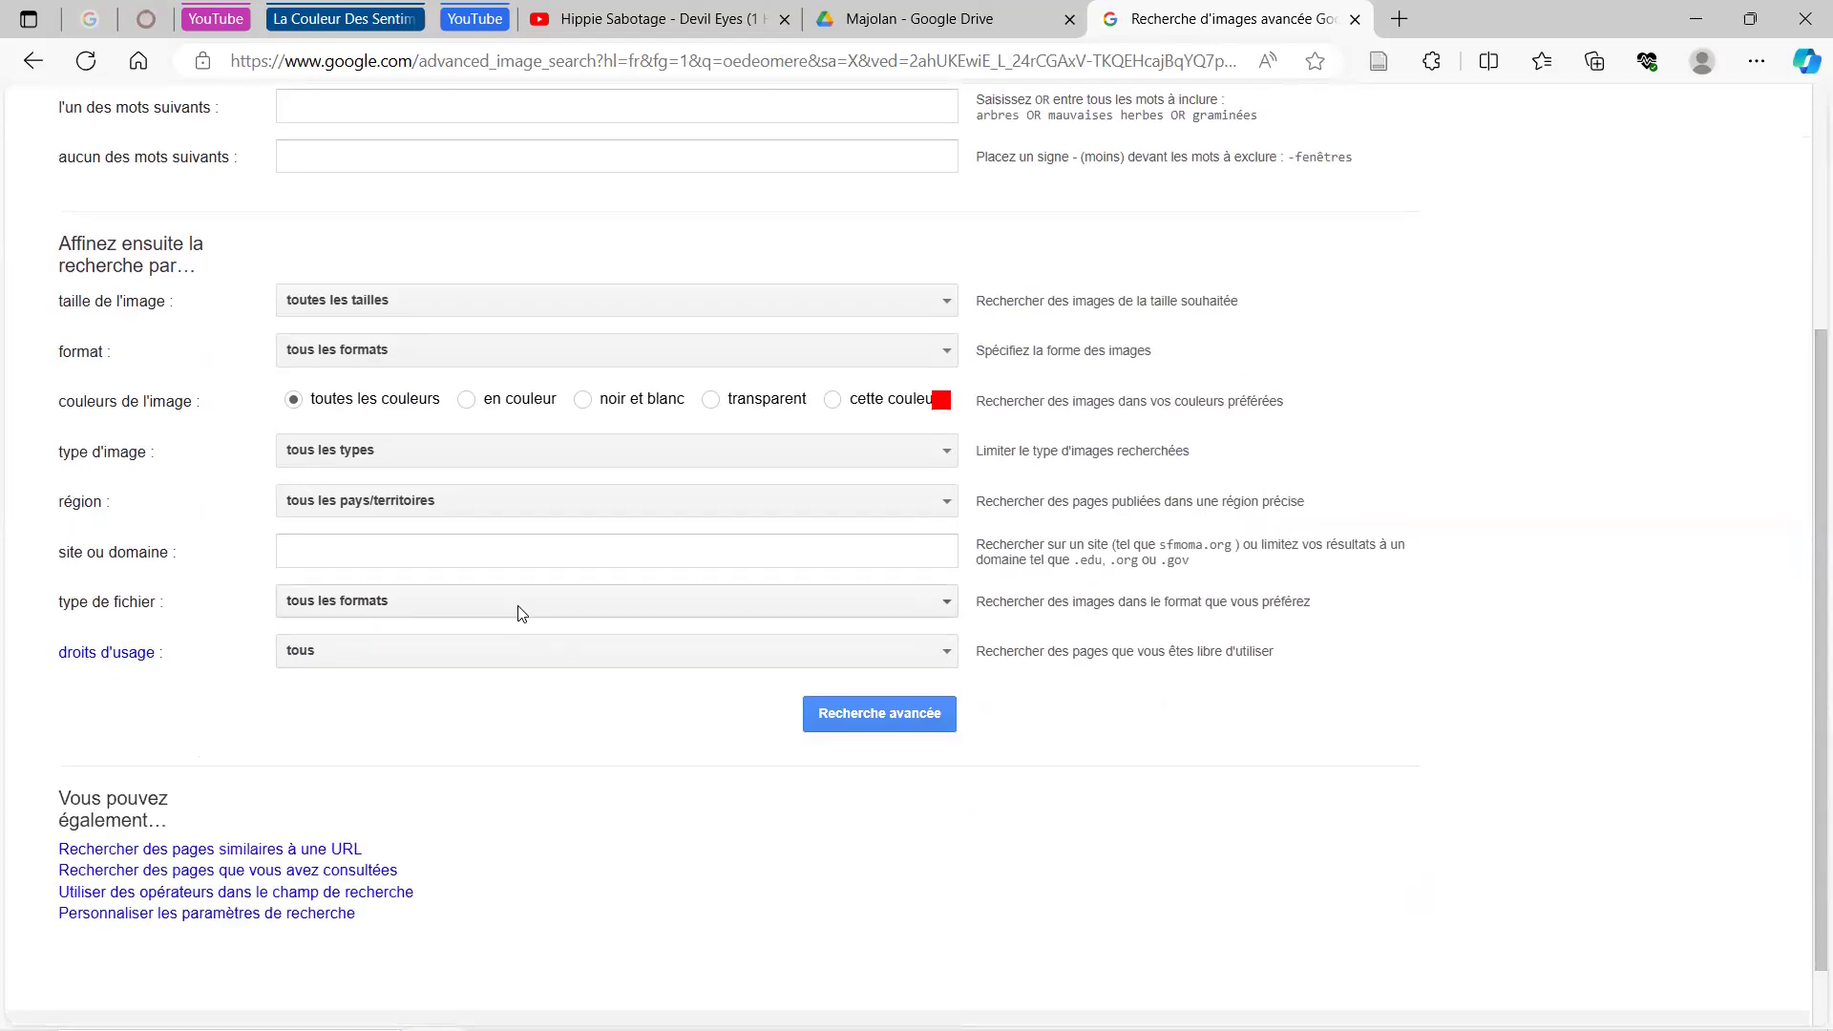
{"action": "left_click", "coordinate": [521, 613]}
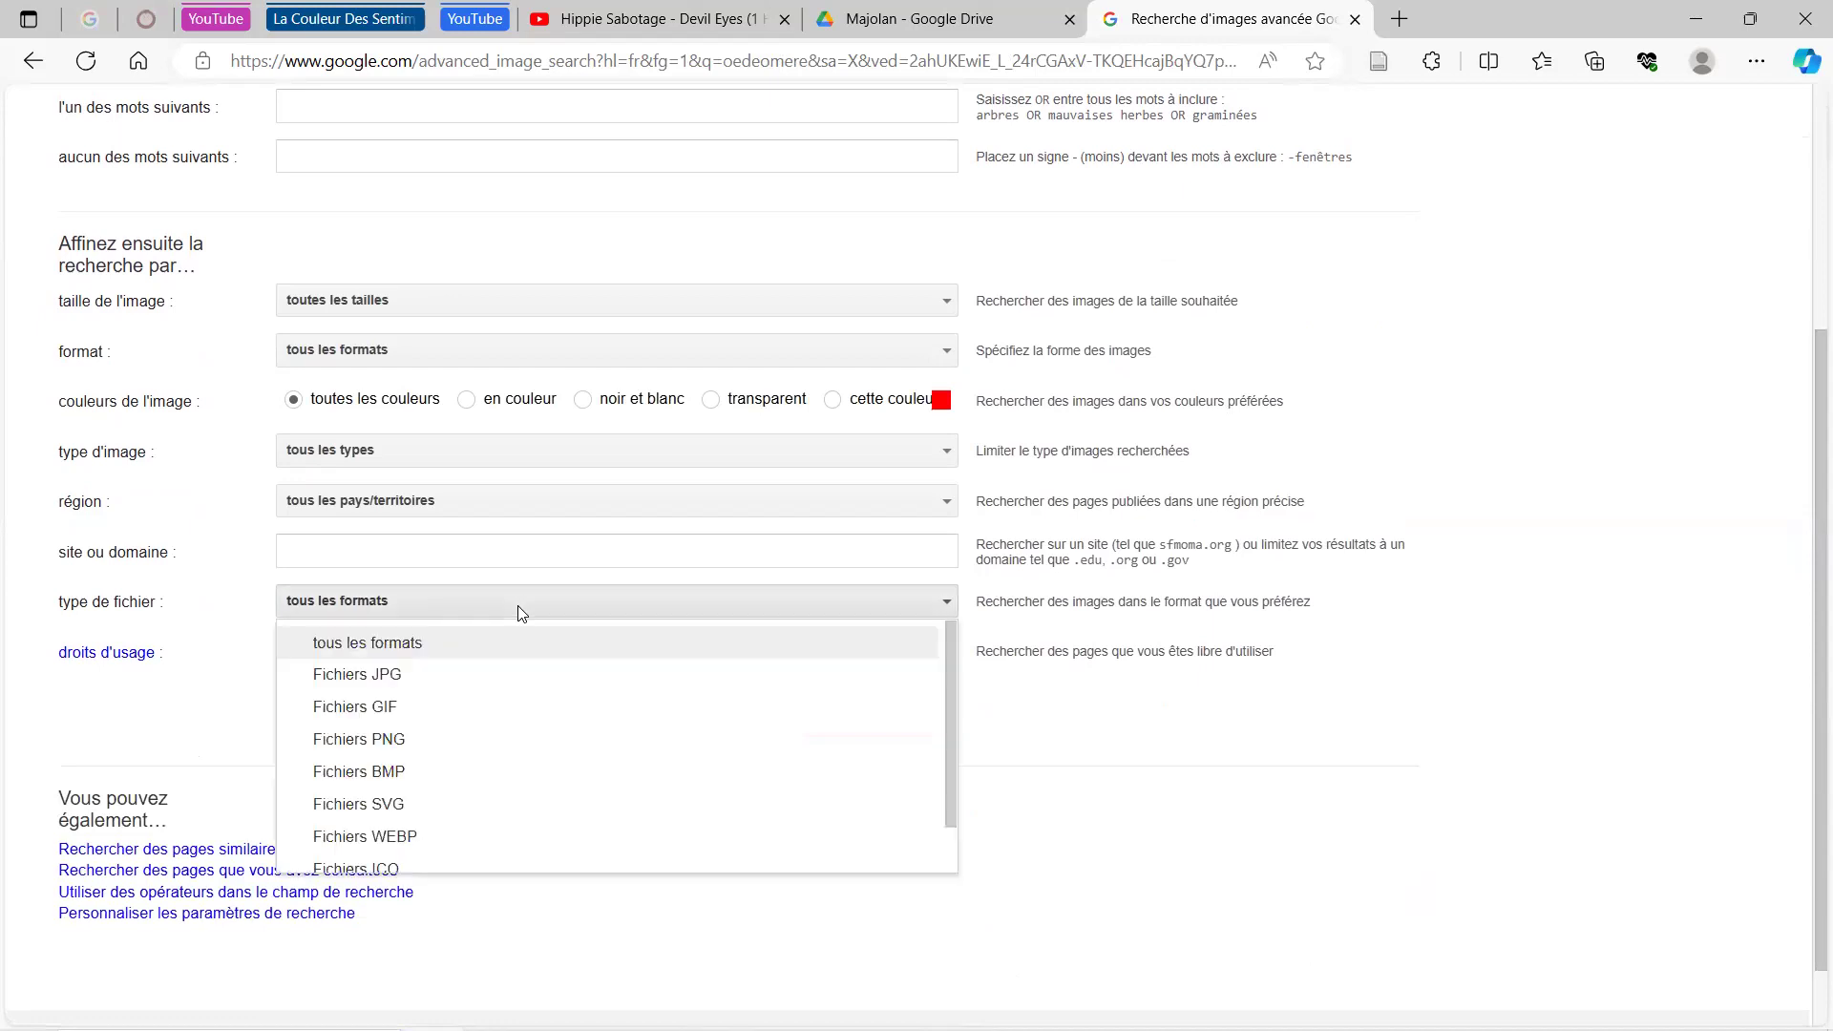
{"action": "left_click", "coordinate": [467, 803]}
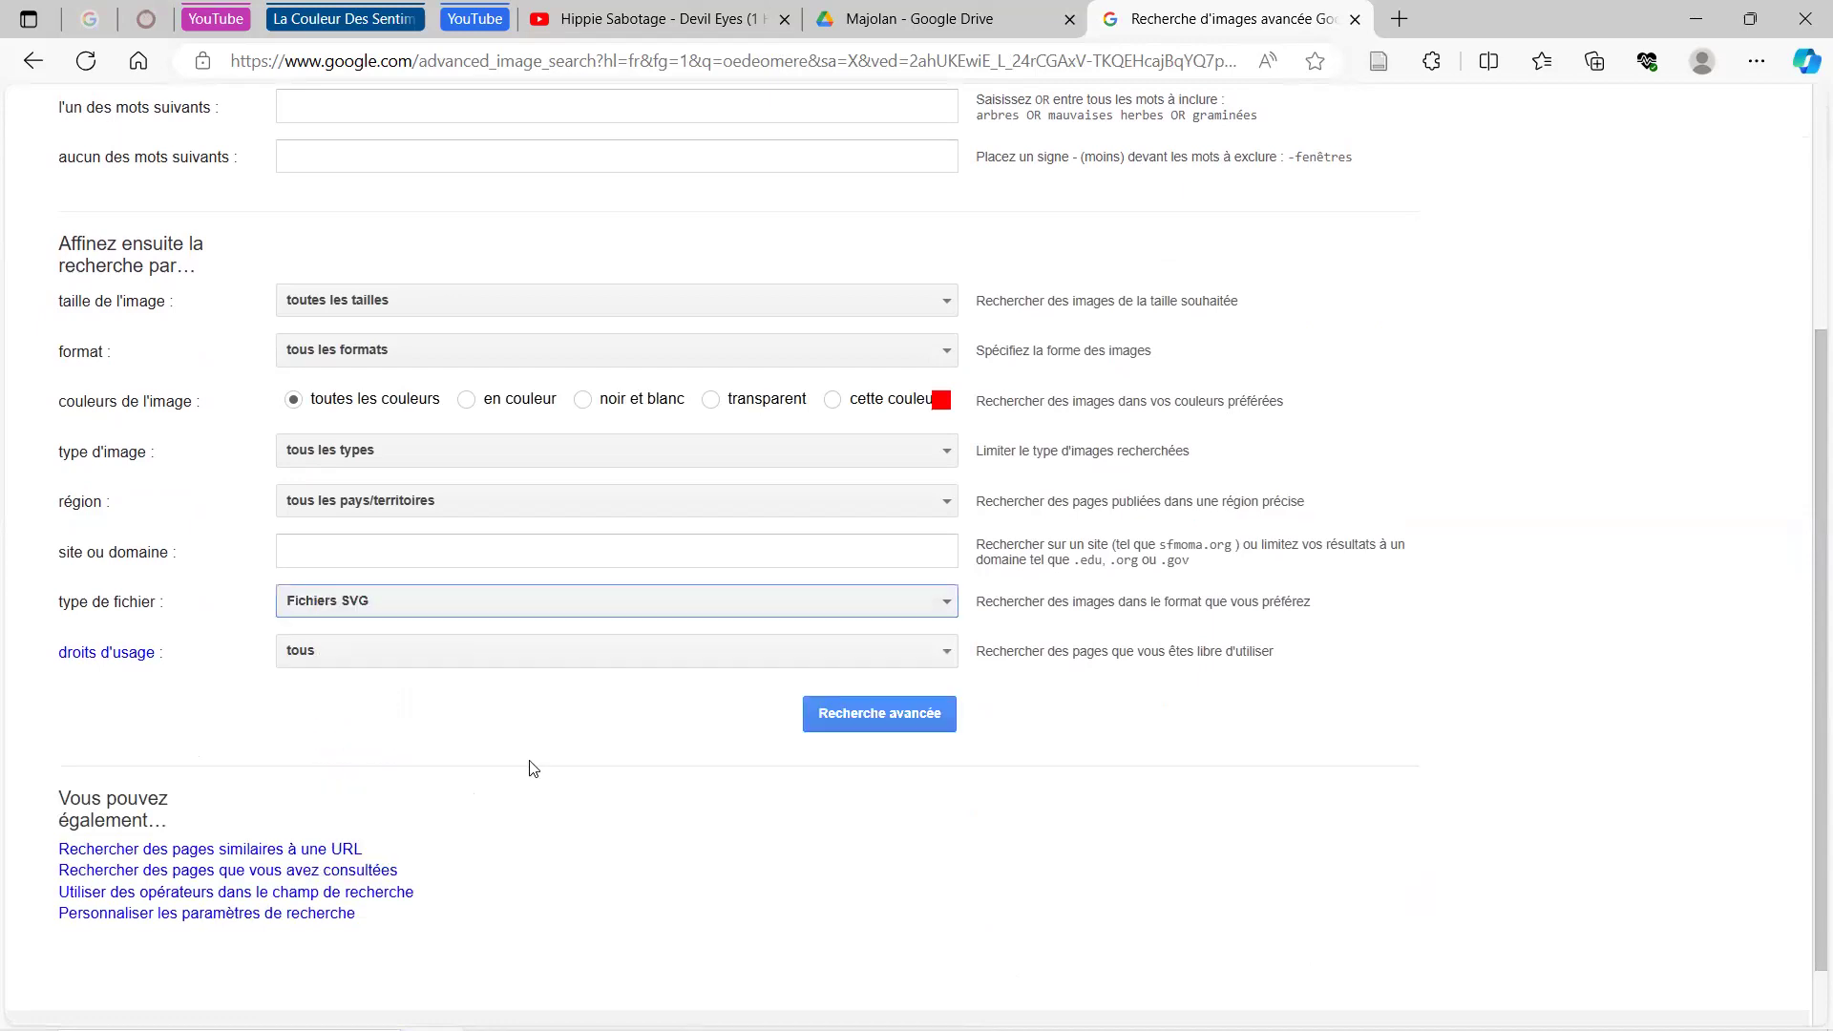
{"action": "left_click", "coordinate": [862, 726]}
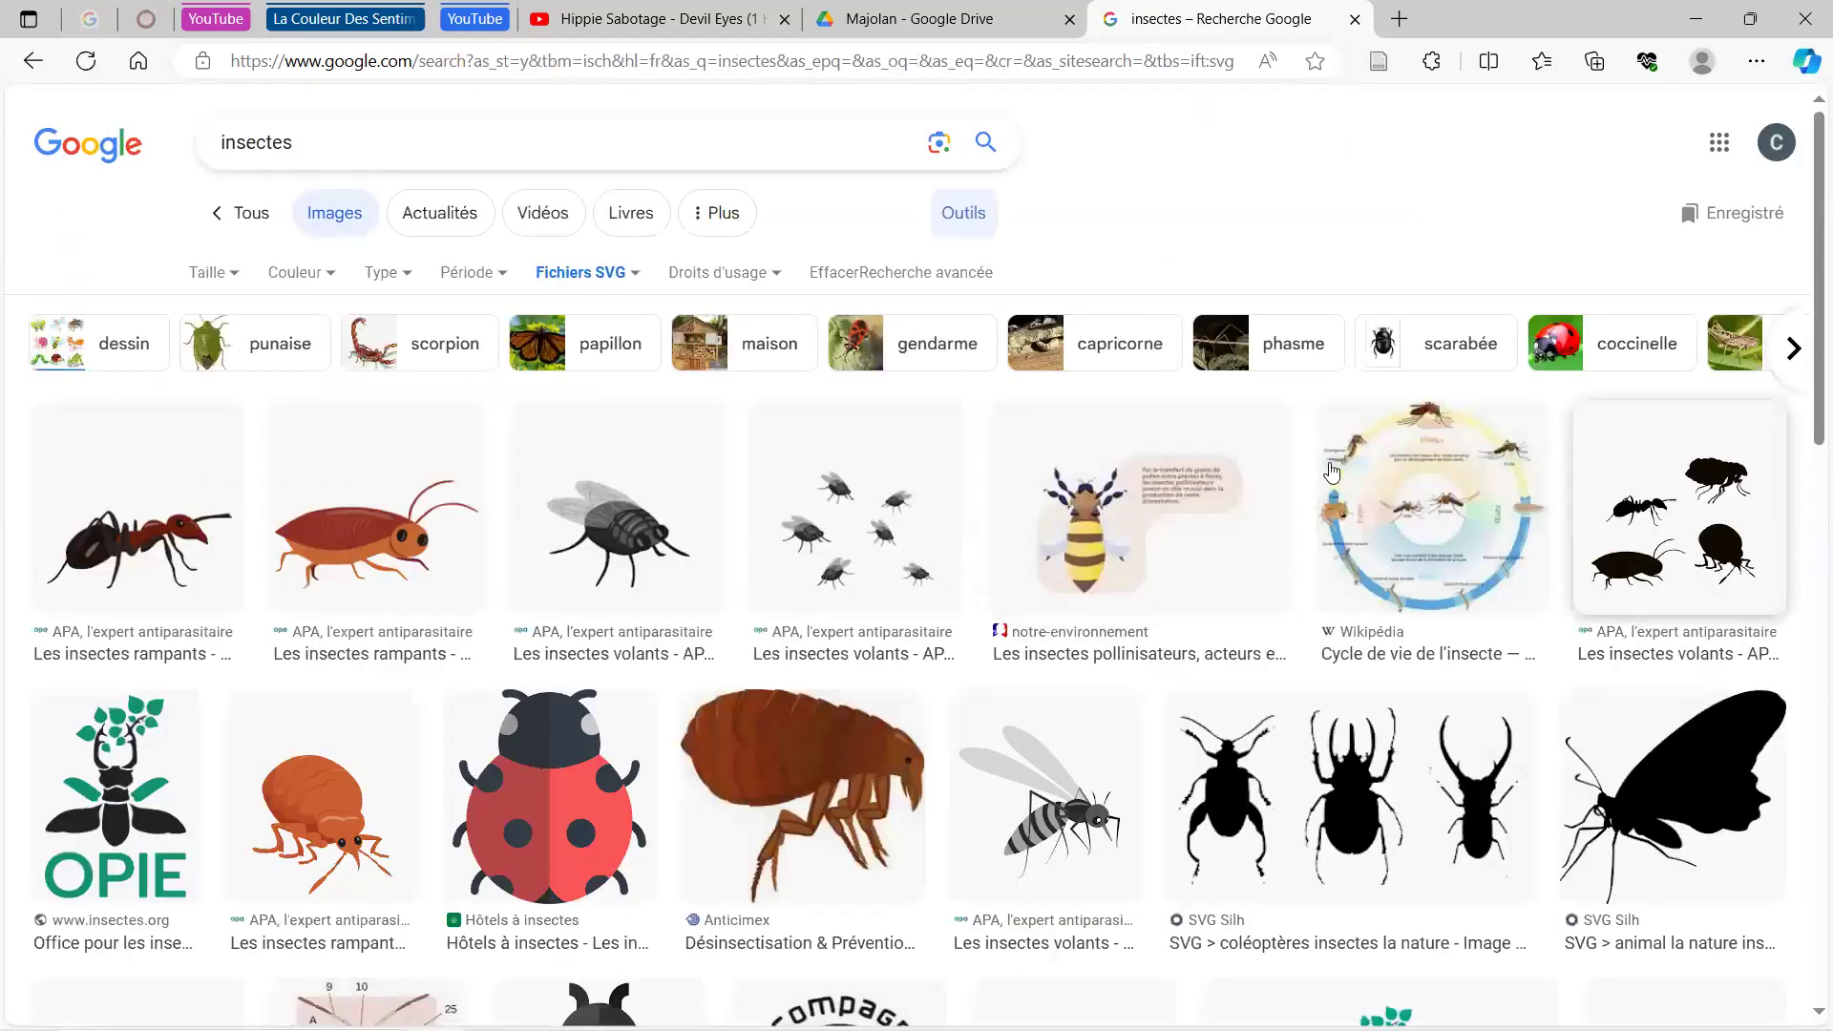
- Save the red ladybug image as the SVG file Insectes in the Downloads folder, replacing the existing file
{"action": "scroll", "coordinate": [1332, 472], "scroll_direction": "down", "scroll_amount": 3}
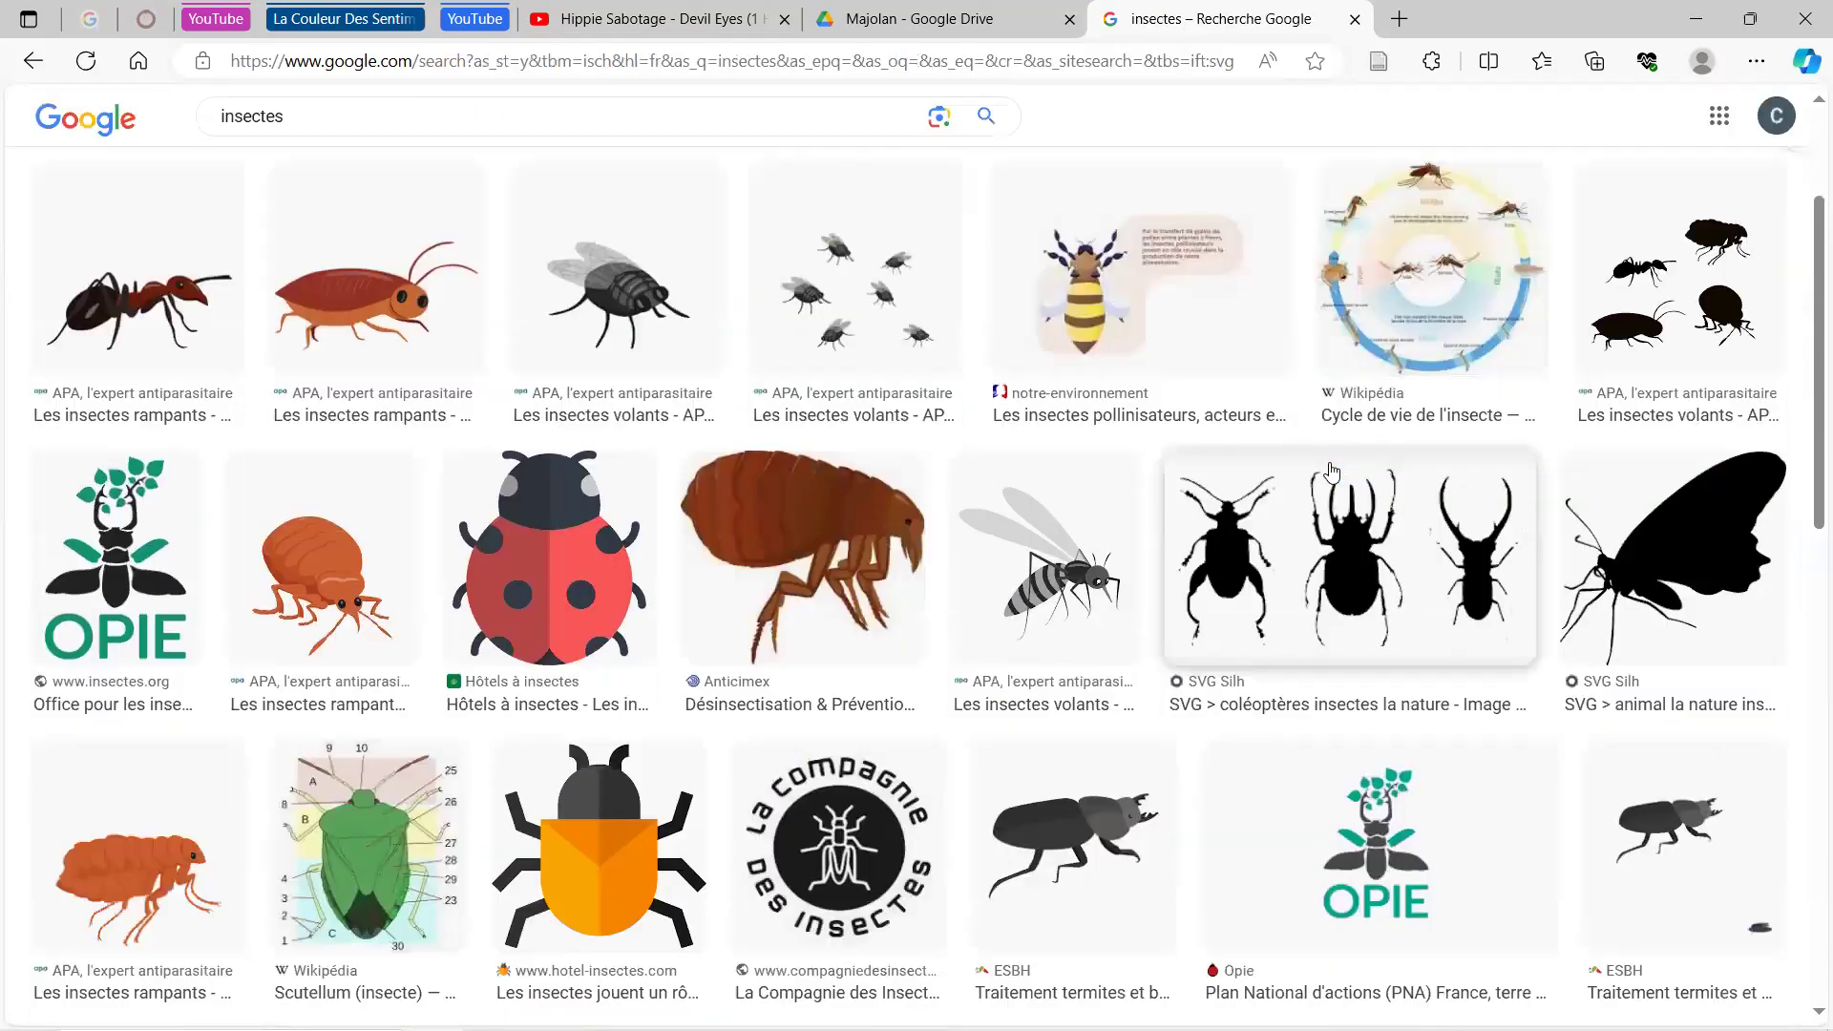
{"action": "left_click", "coordinate": [538, 543]}
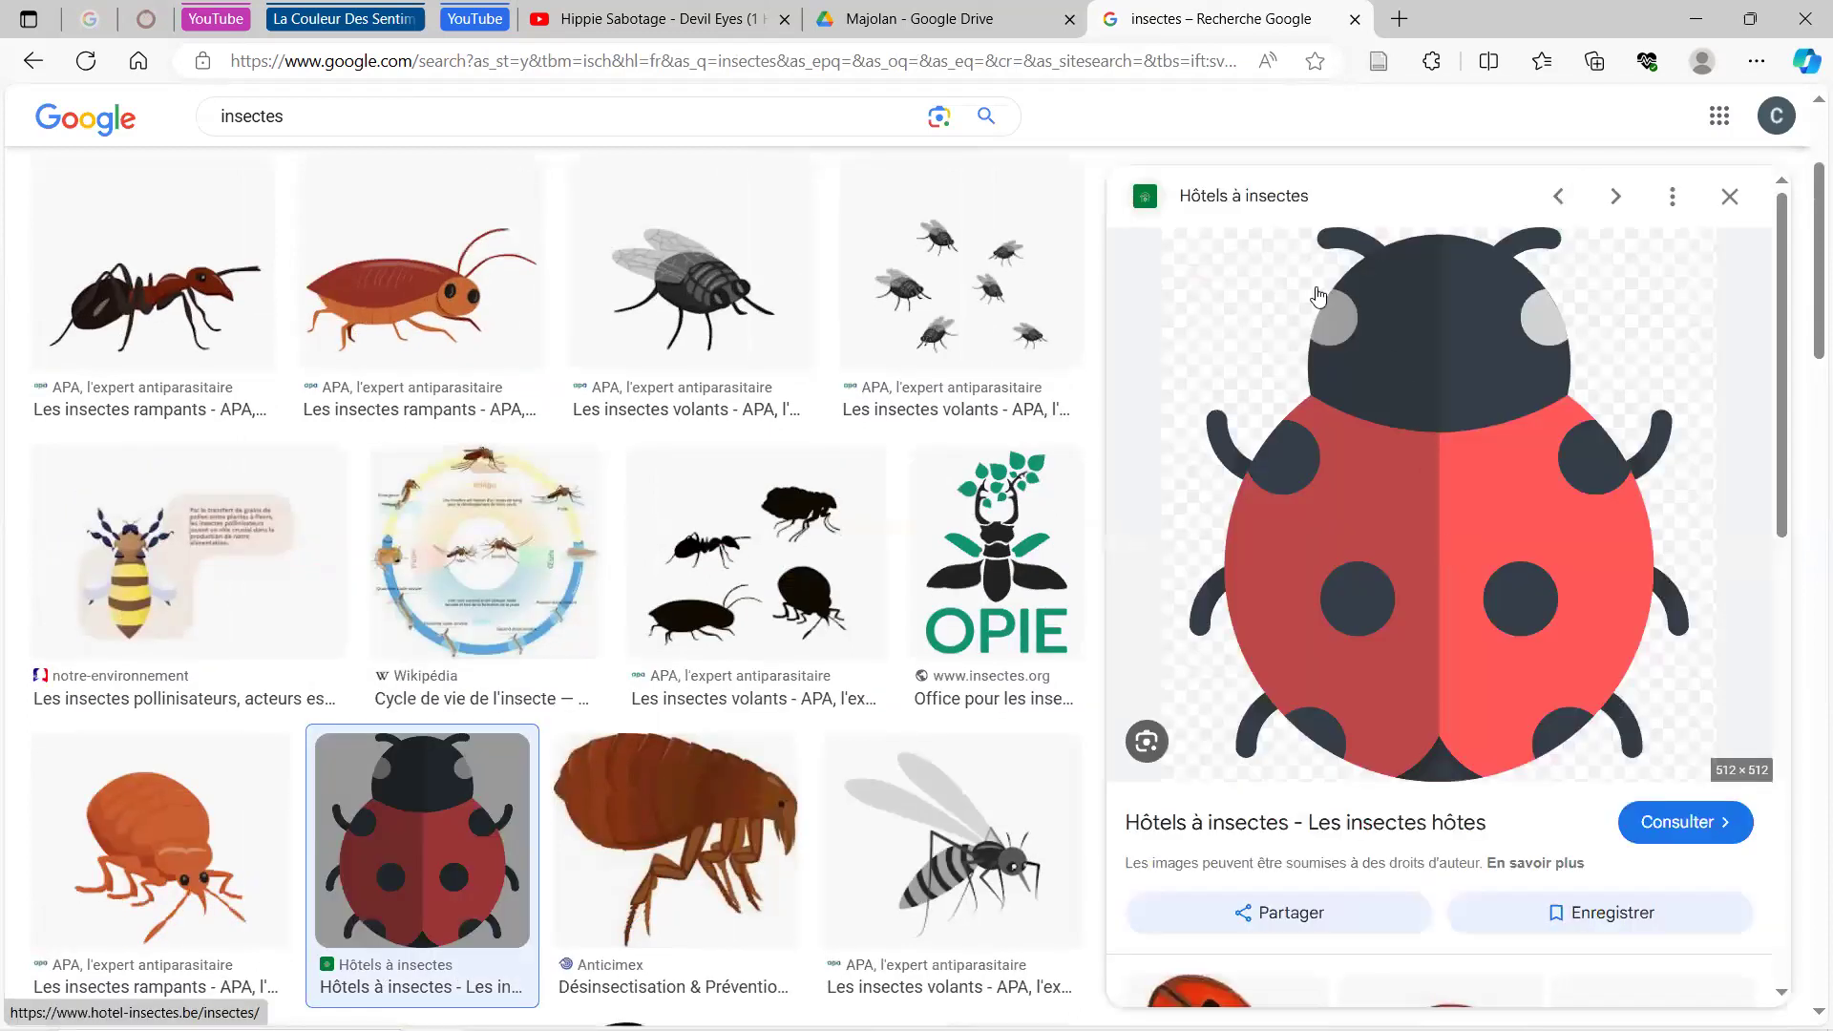
{"action": "right_click", "coordinate": [1500, 420]}
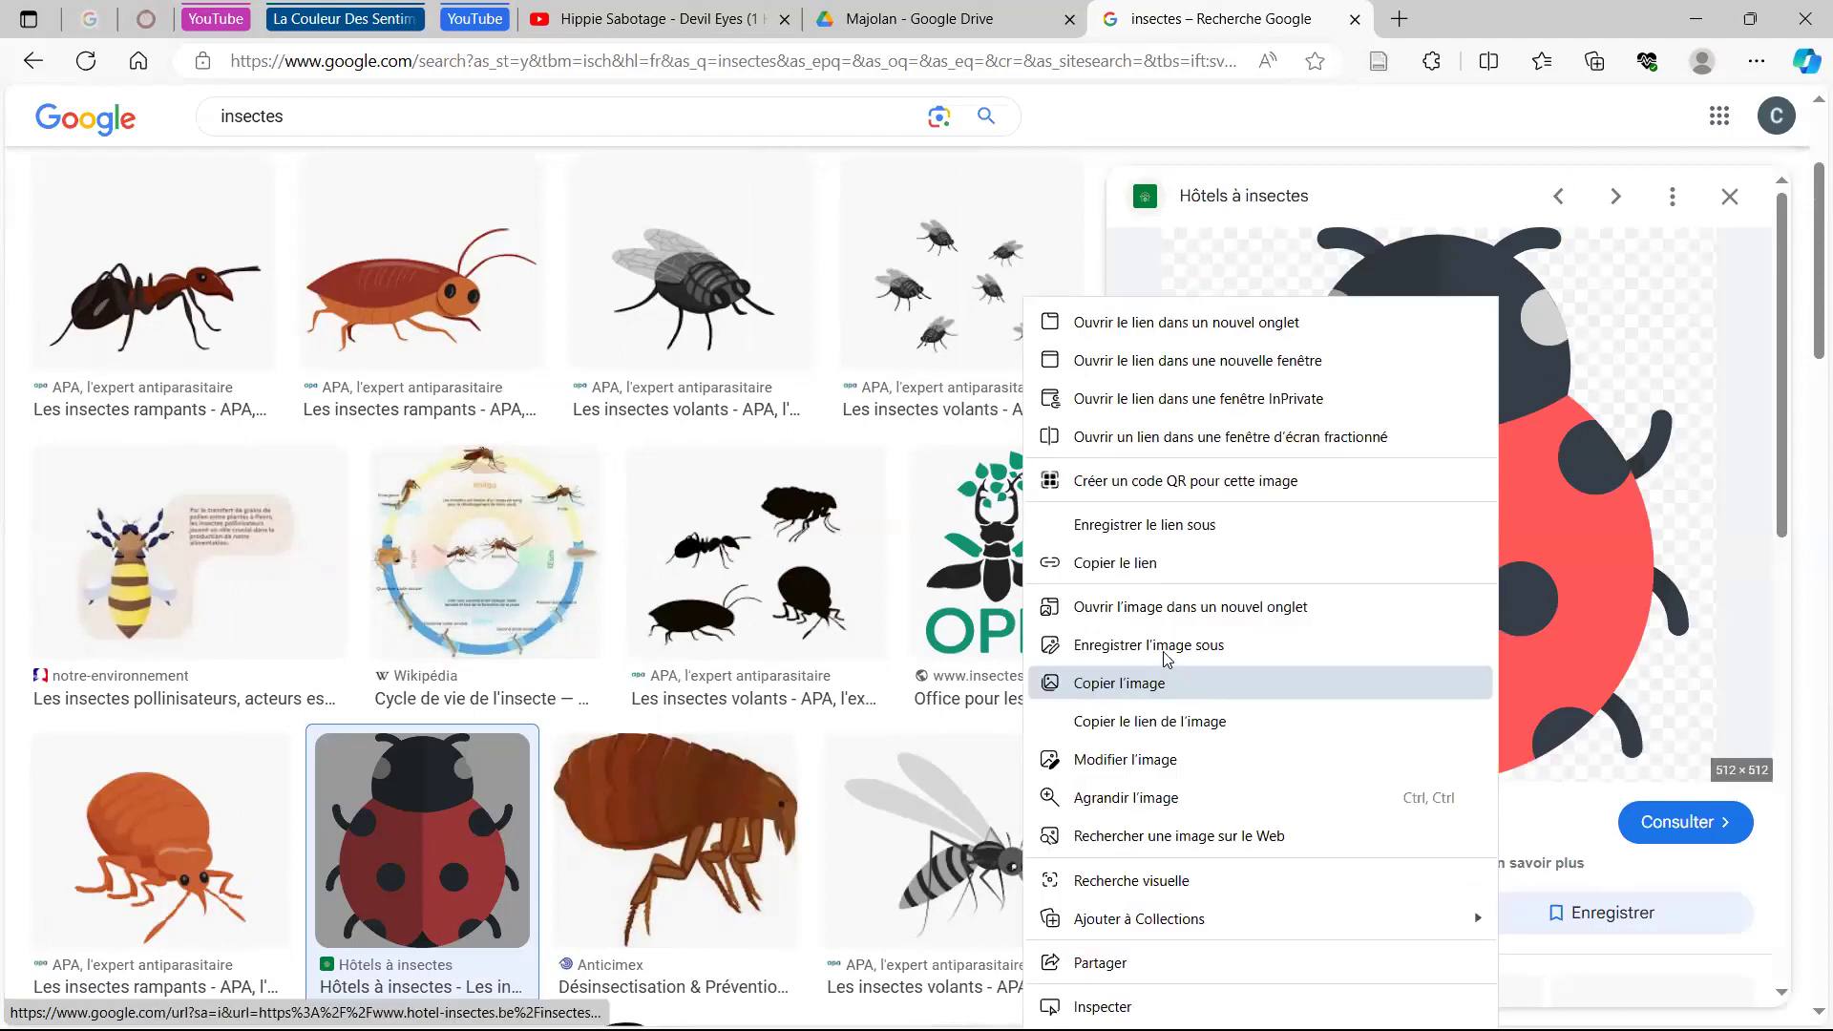
{"action": "left_click", "coordinate": [1167, 655]}
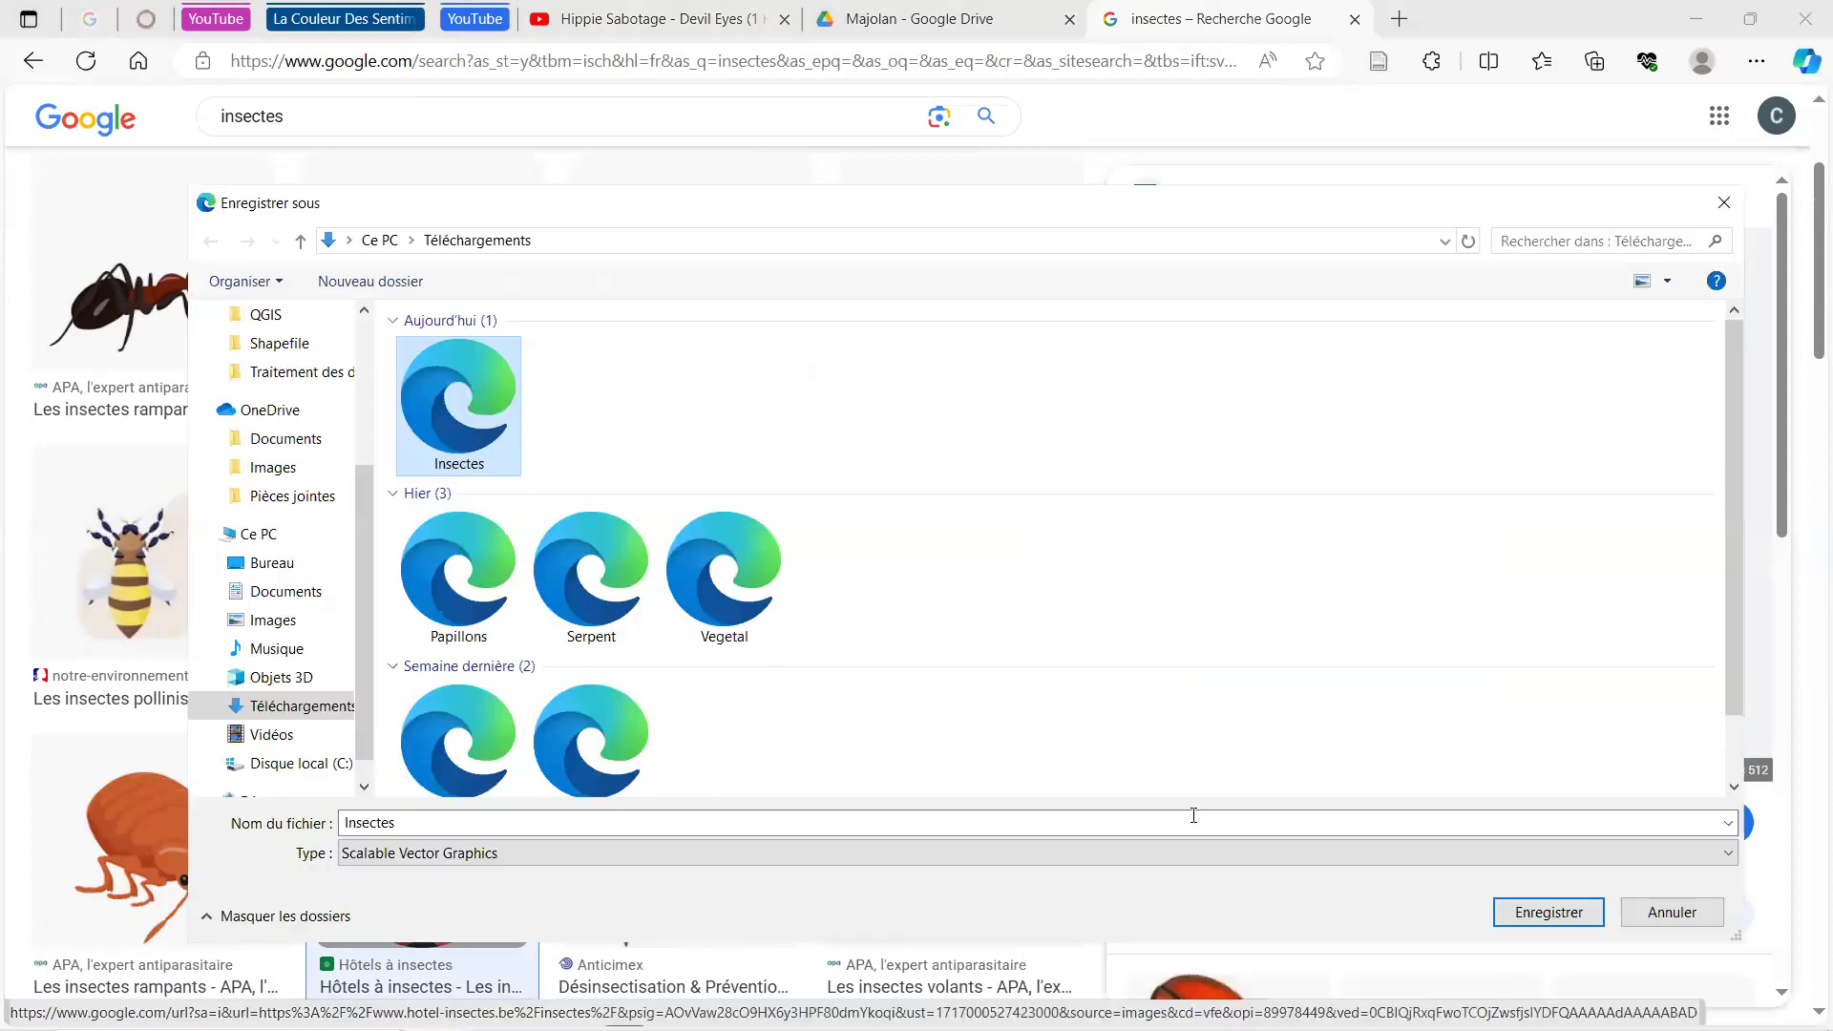
{"action": "left_click", "coordinate": [1554, 907]}
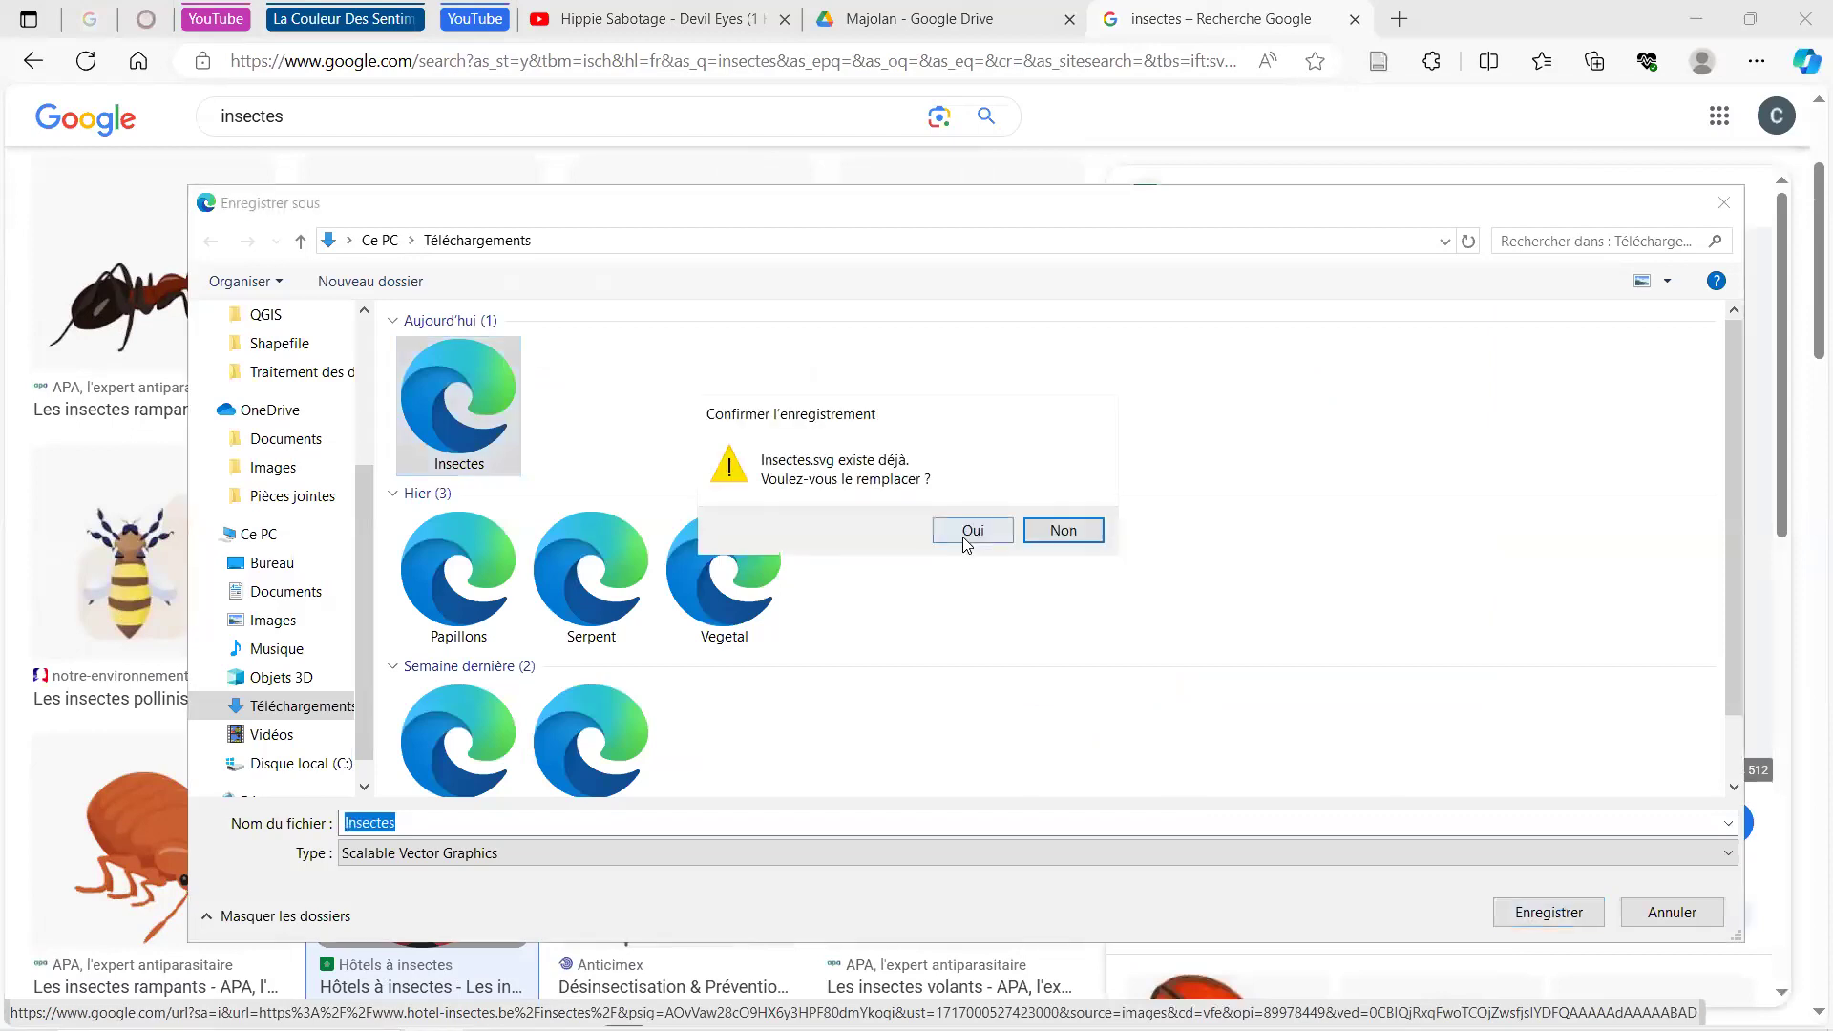
{"action": "left_click", "coordinate": [966, 532]}
- Return to QGIS and hide the Inventaire 1, 2 and 3 layers and the Macrofaune waypoints layer
{"action": "left_click", "coordinate": [1695, 10]}
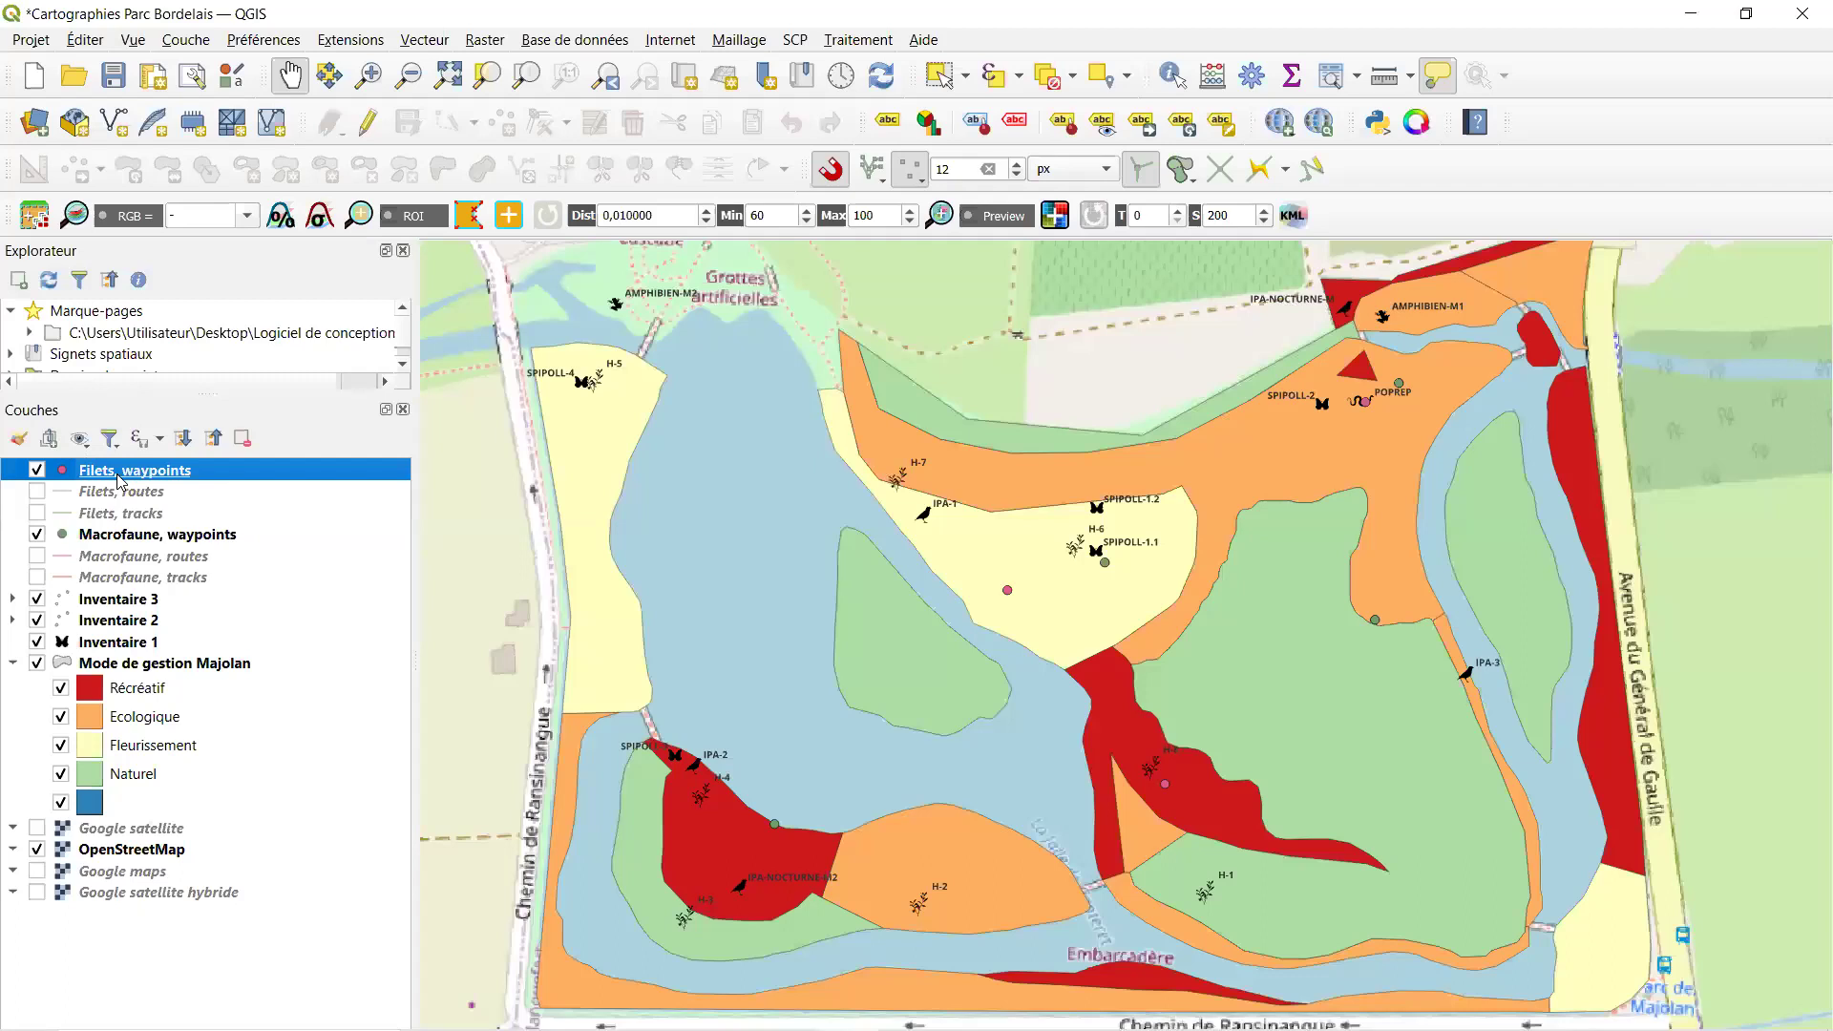
{"action": "double_click", "coordinate": [119, 476]}
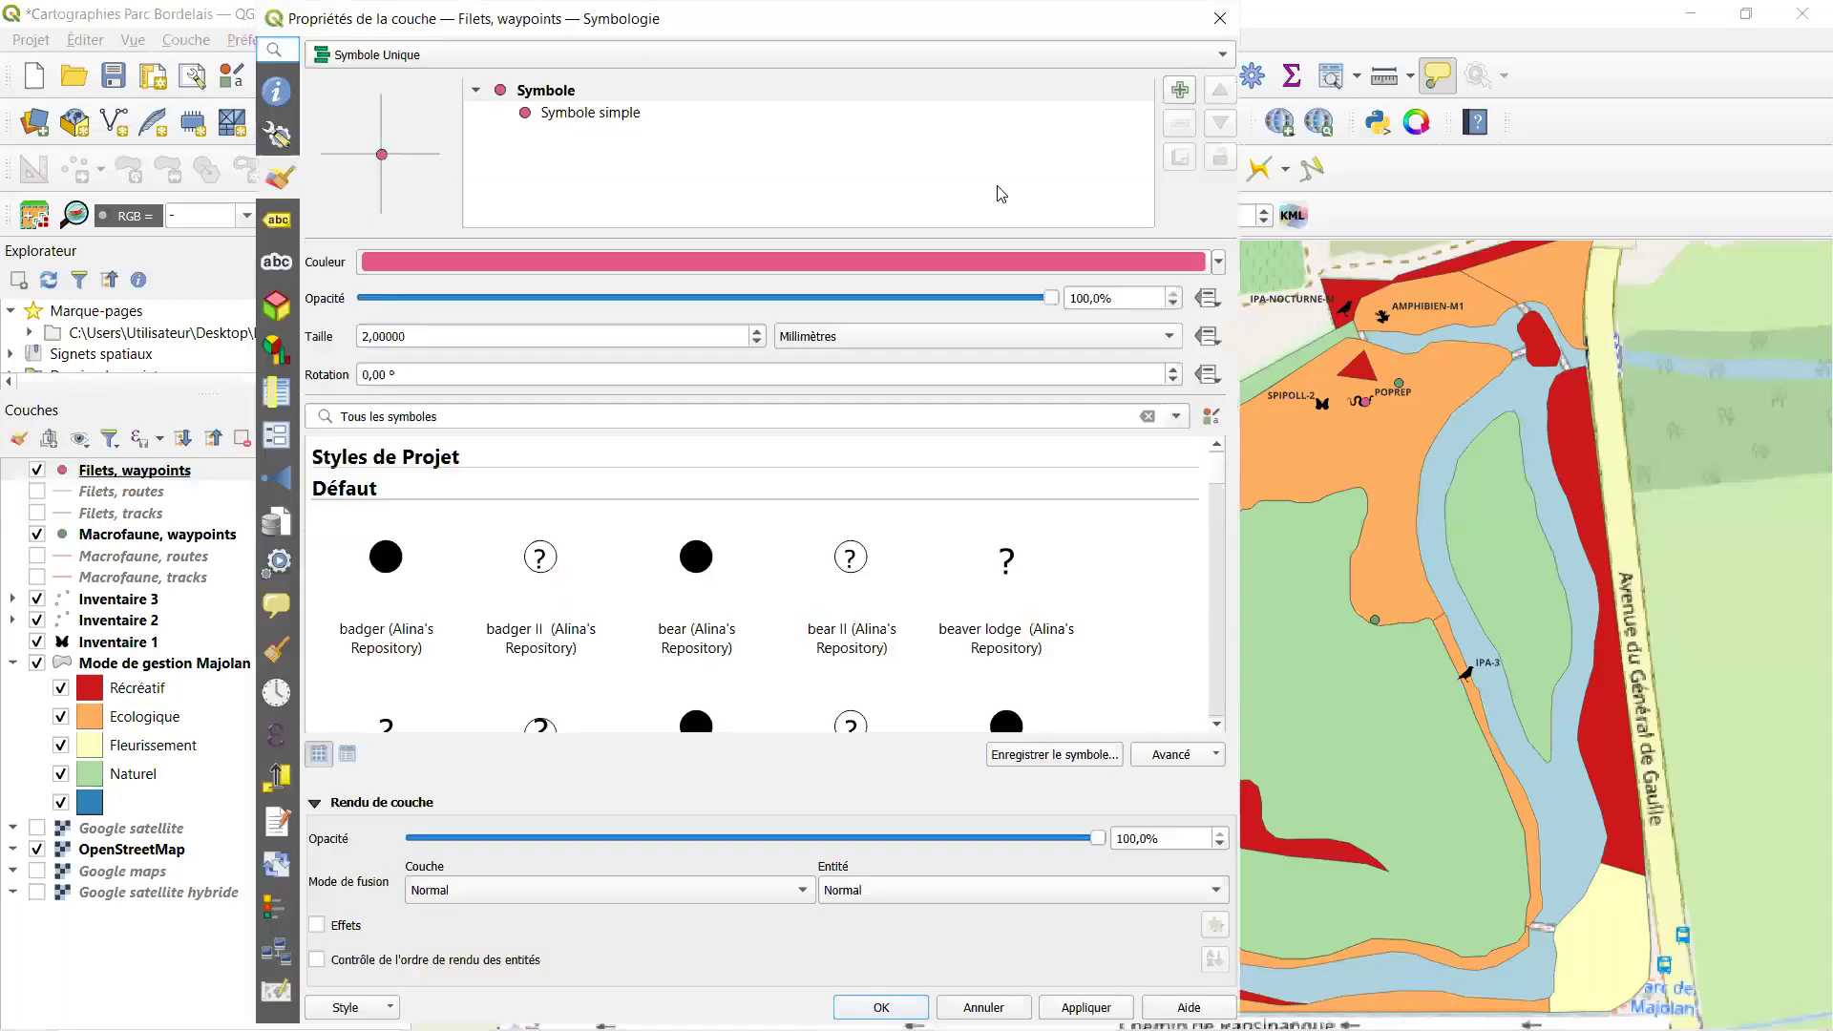
{"action": "key", "text": "Escape"}
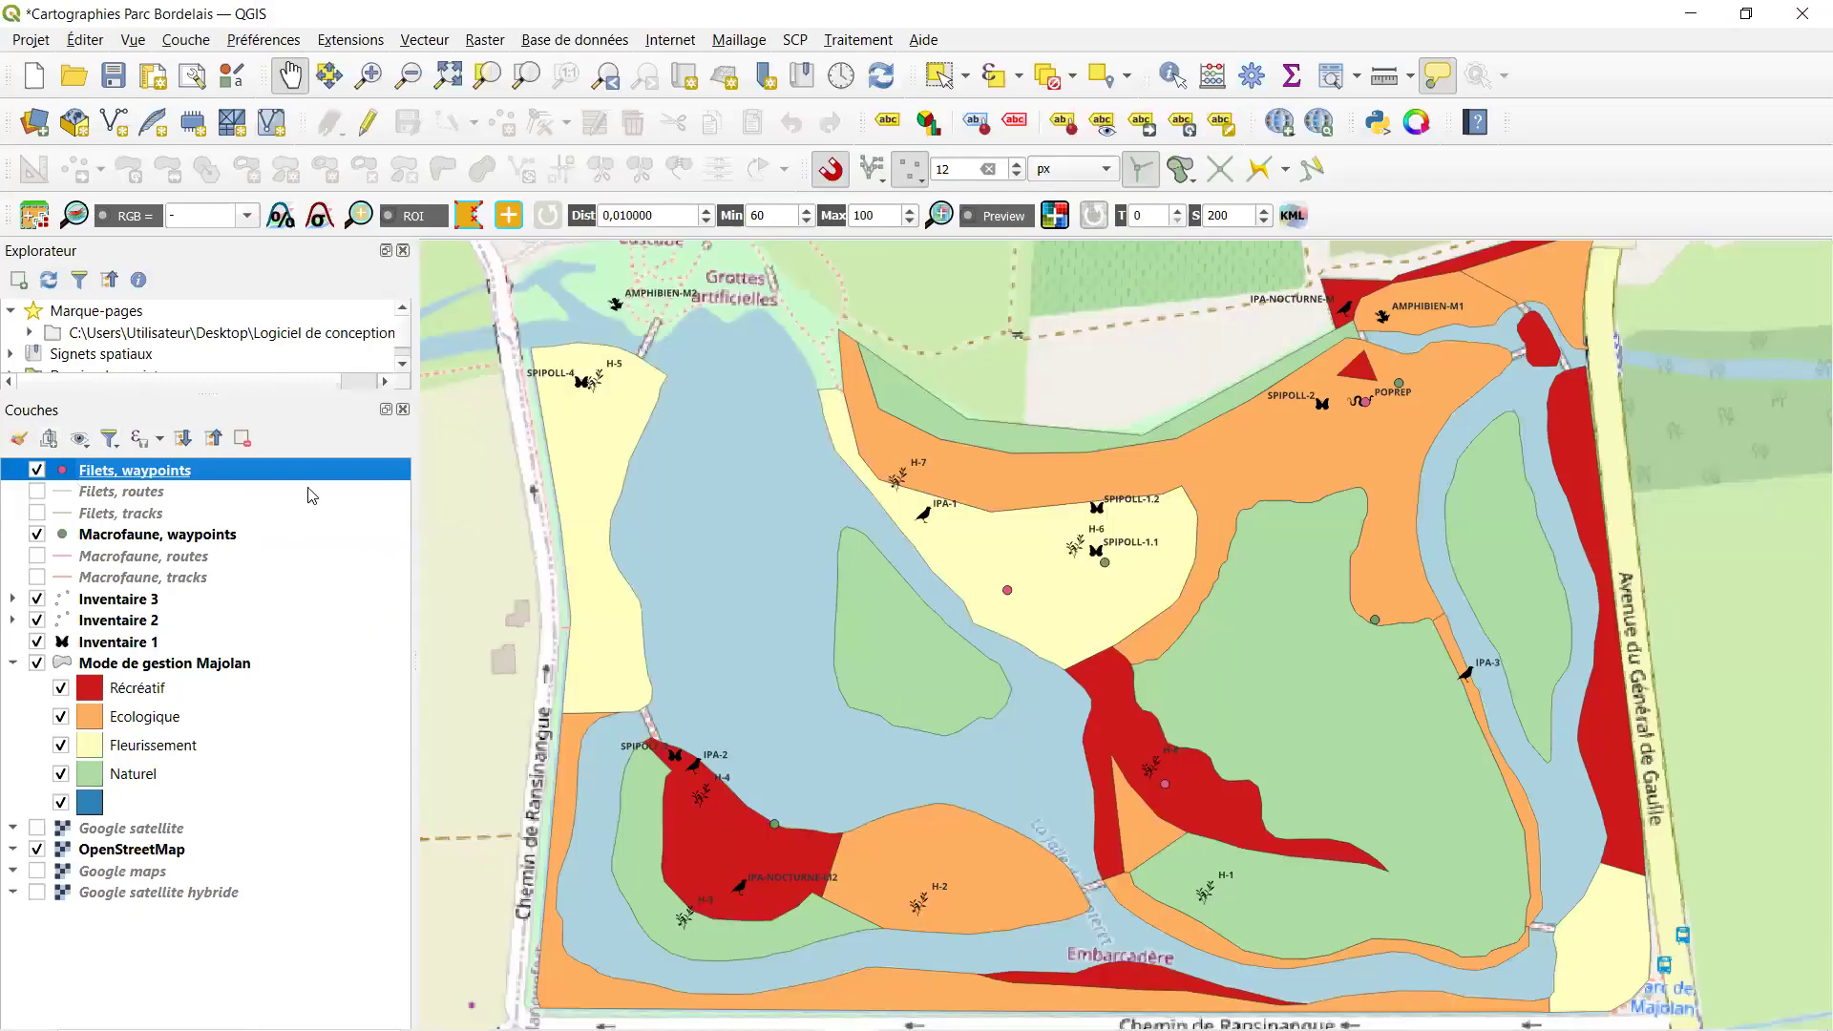
{"action": "left_click", "coordinate": [37, 599]}
{"action": "left_click", "coordinate": [37, 619]}
{"action": "left_click", "coordinate": [37, 641]}
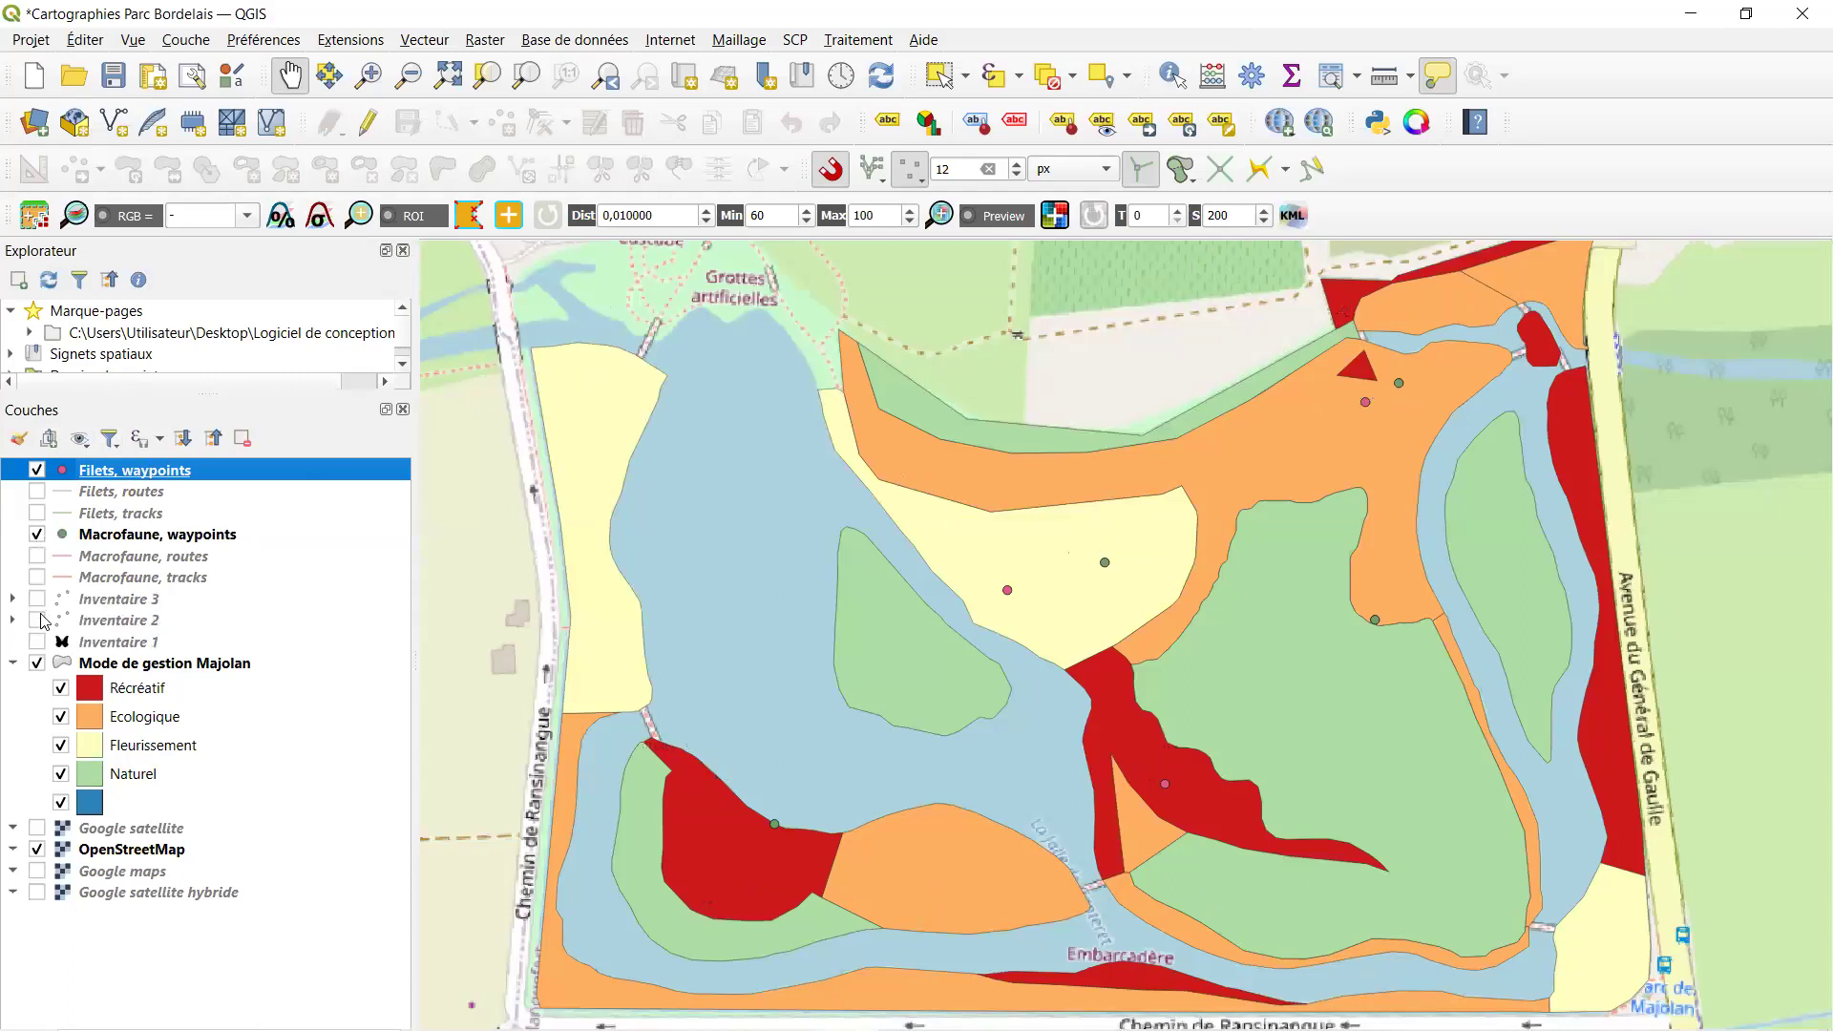
{"action": "left_click", "coordinate": [38, 534]}
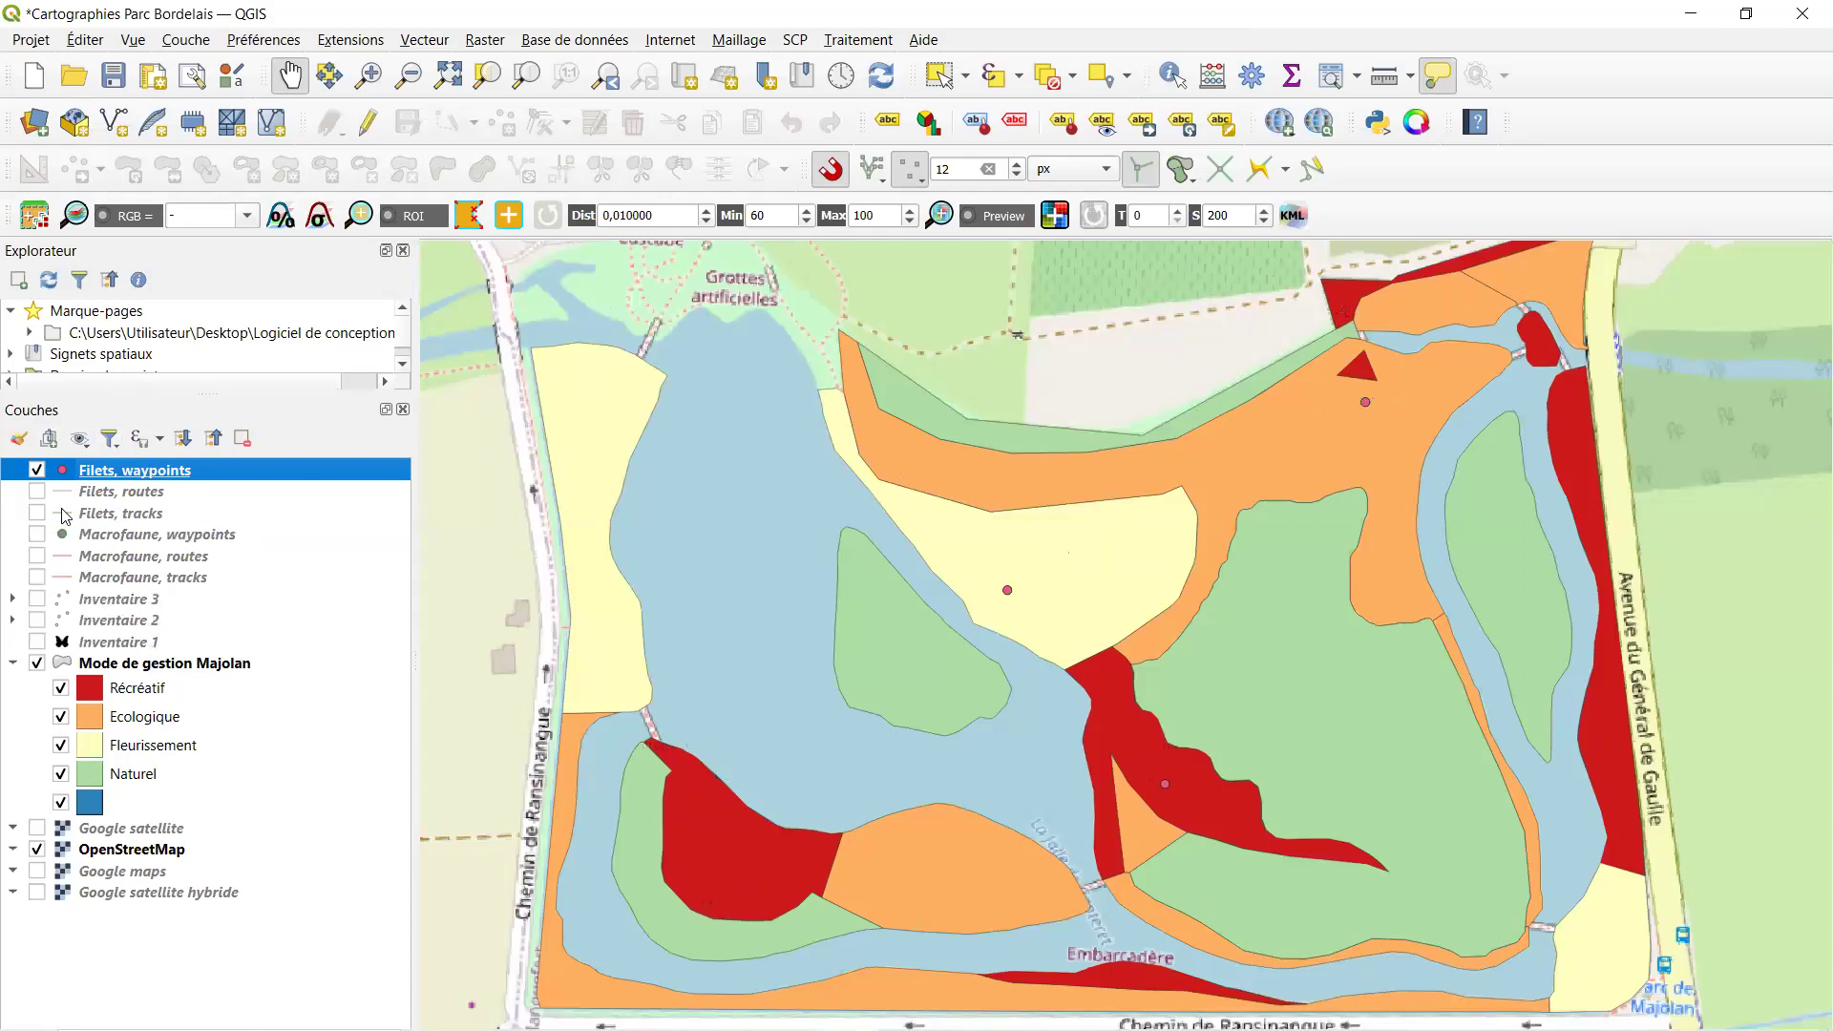
- Open the symbology of the Filets waypoints layer and change its symbol type to Symbole SVG
{"action": "double_click", "coordinate": [108, 473]}
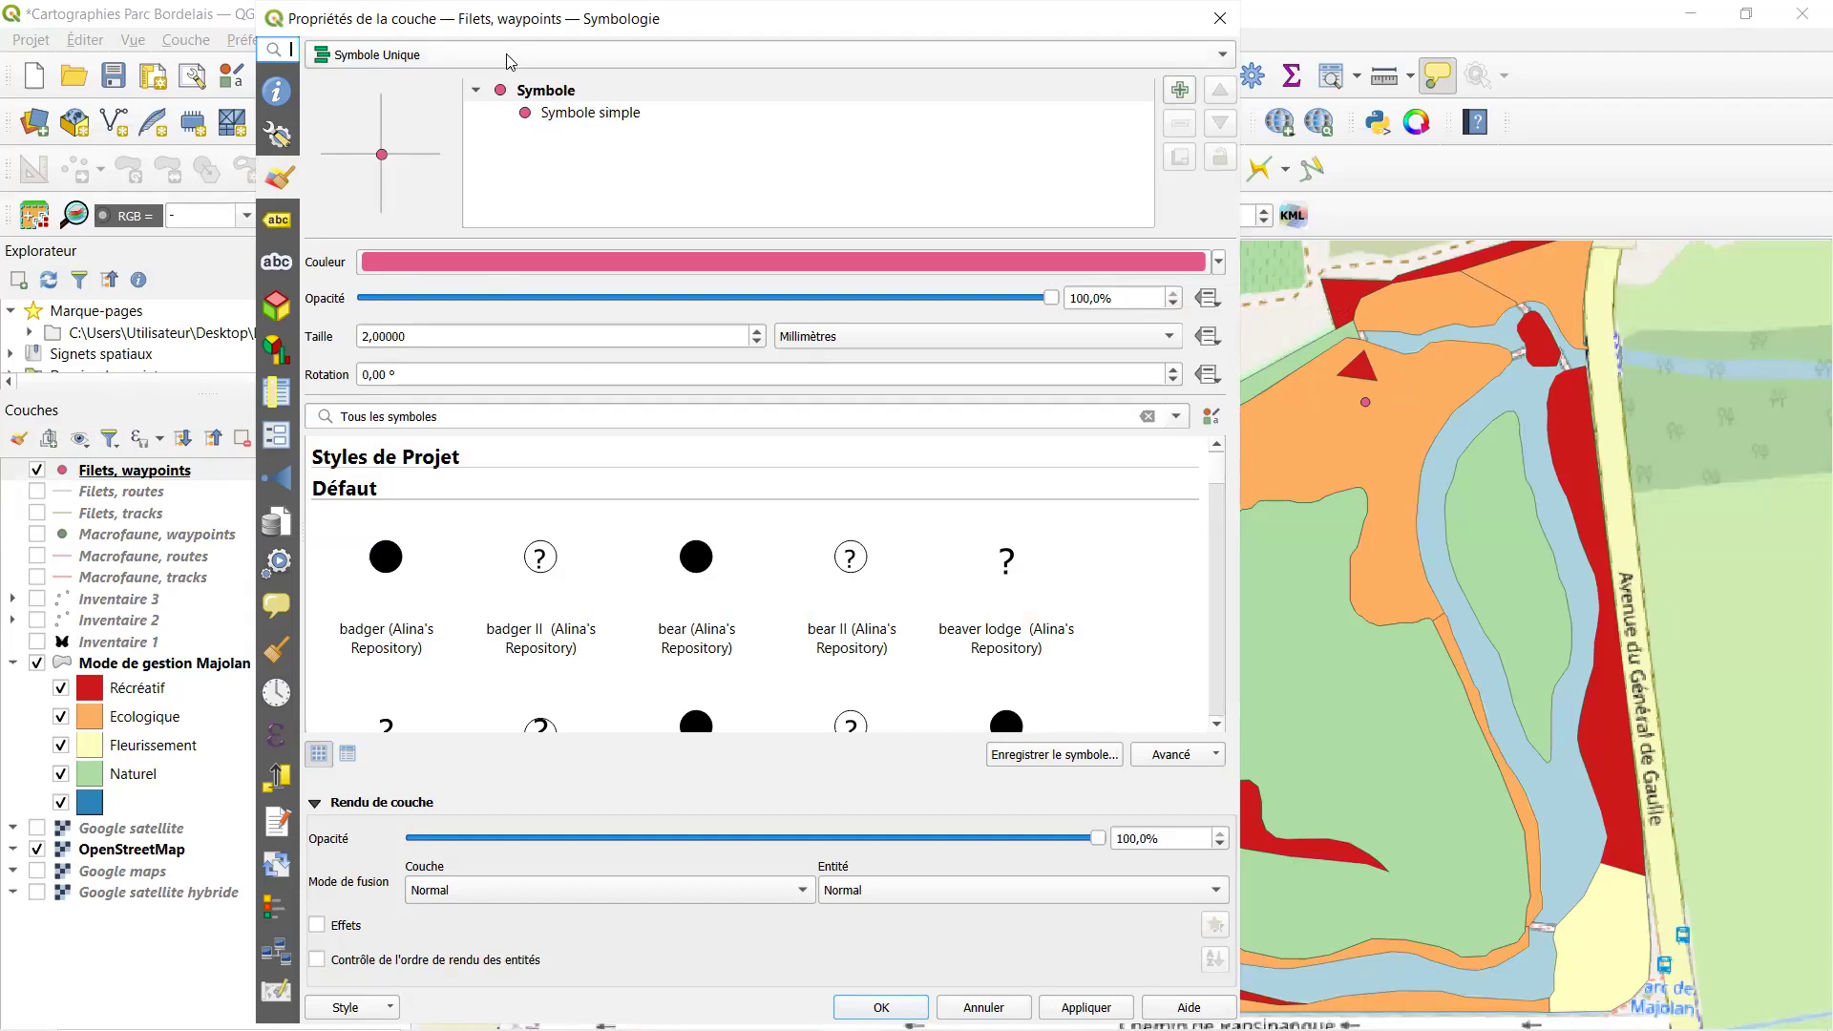
{"action": "left_click", "coordinate": [479, 54]}
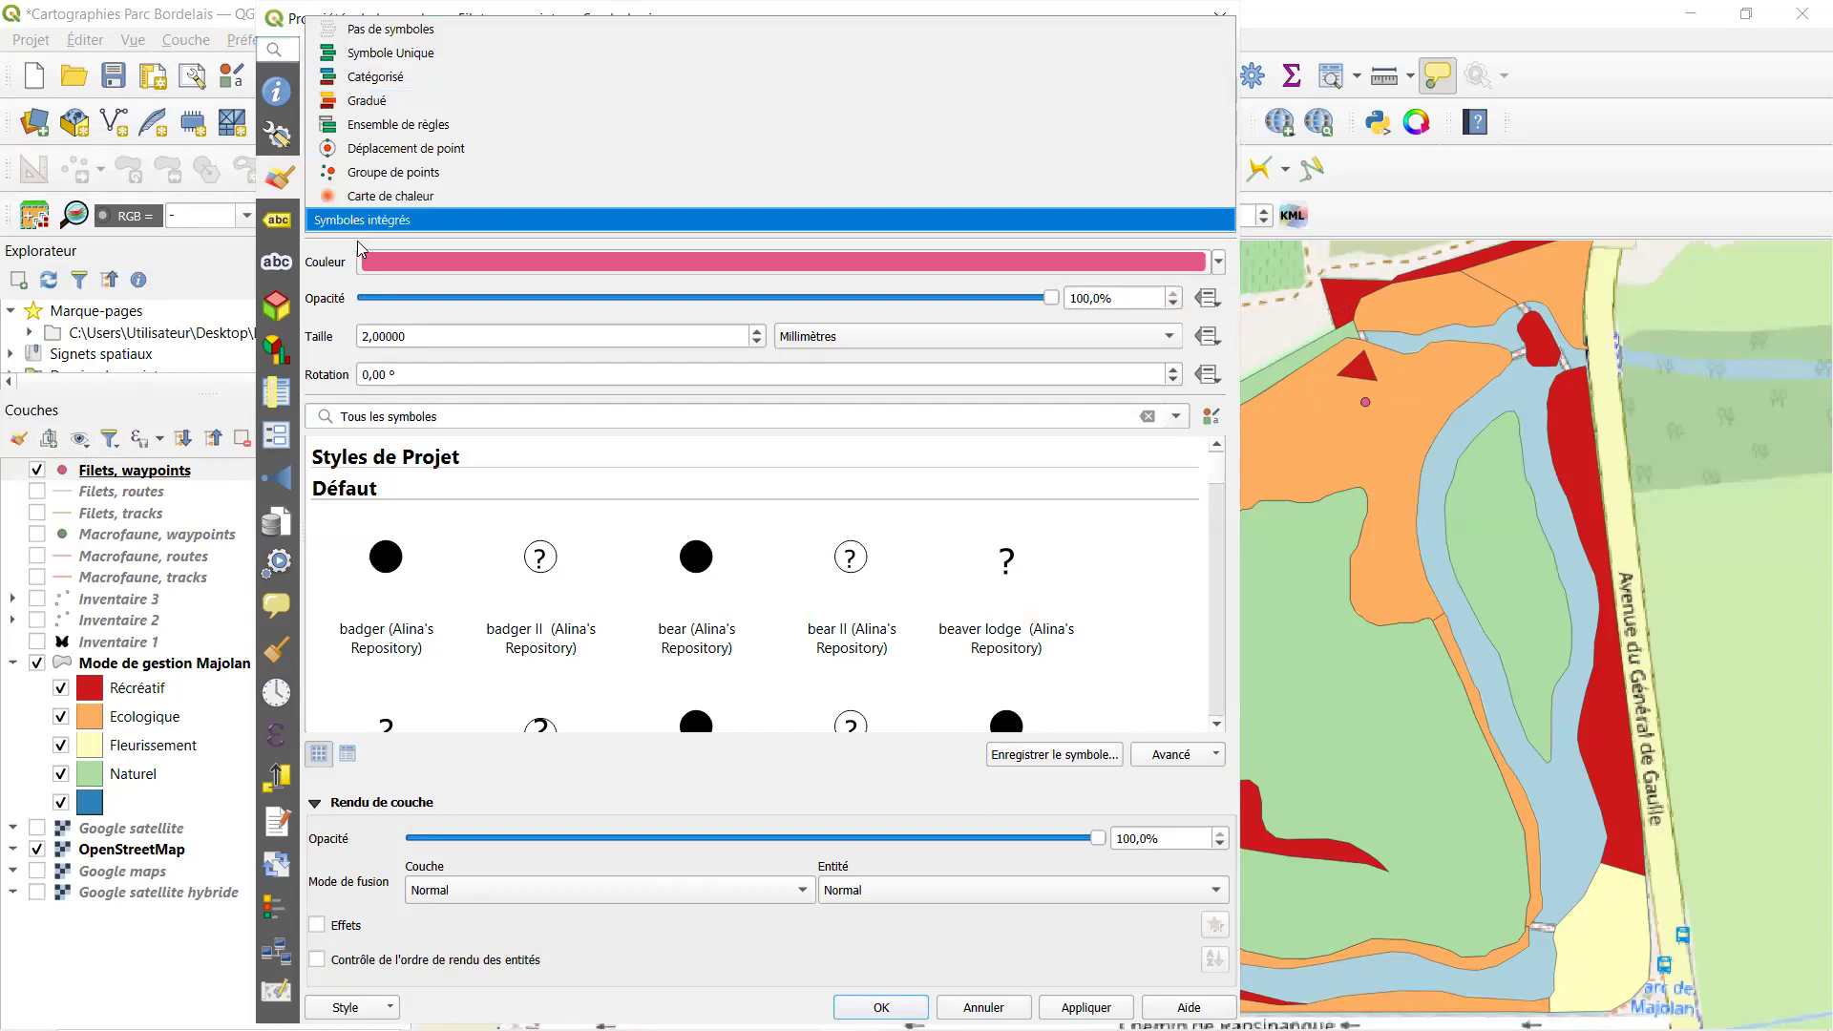
{"action": "left_click", "coordinate": [737, 61]}
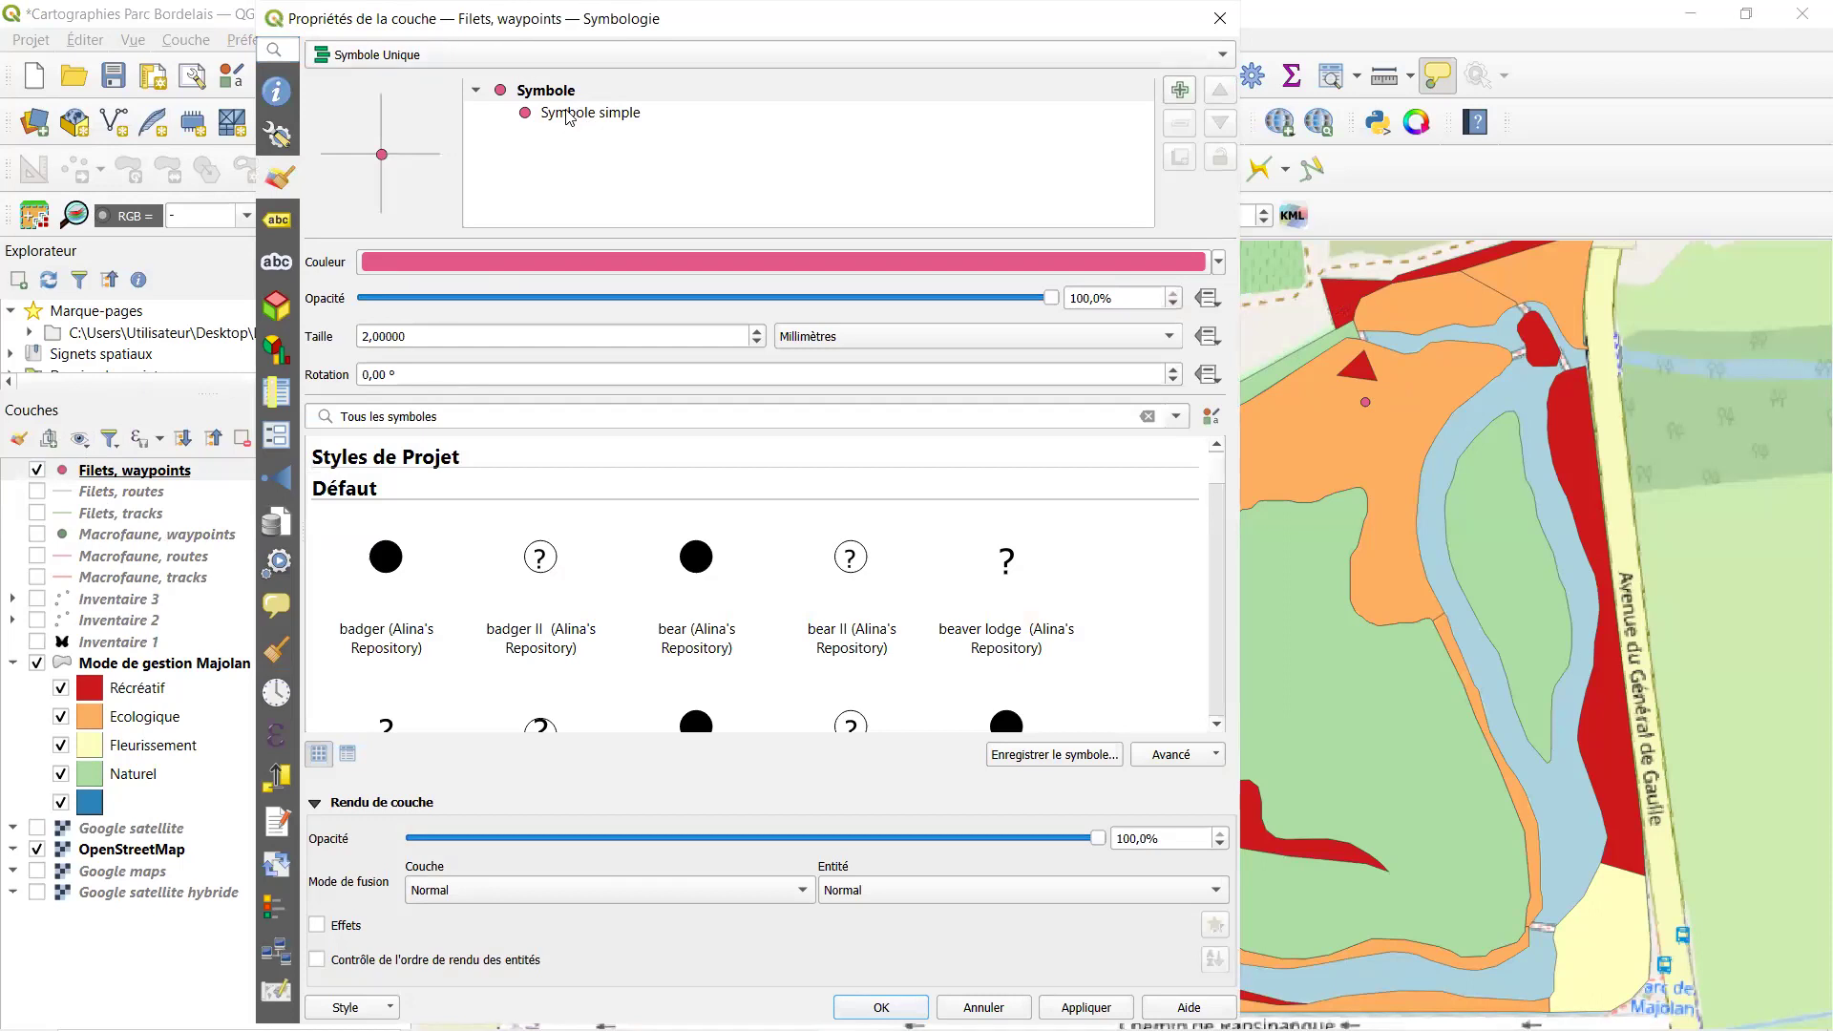
{"action": "left_click", "coordinate": [570, 113]}
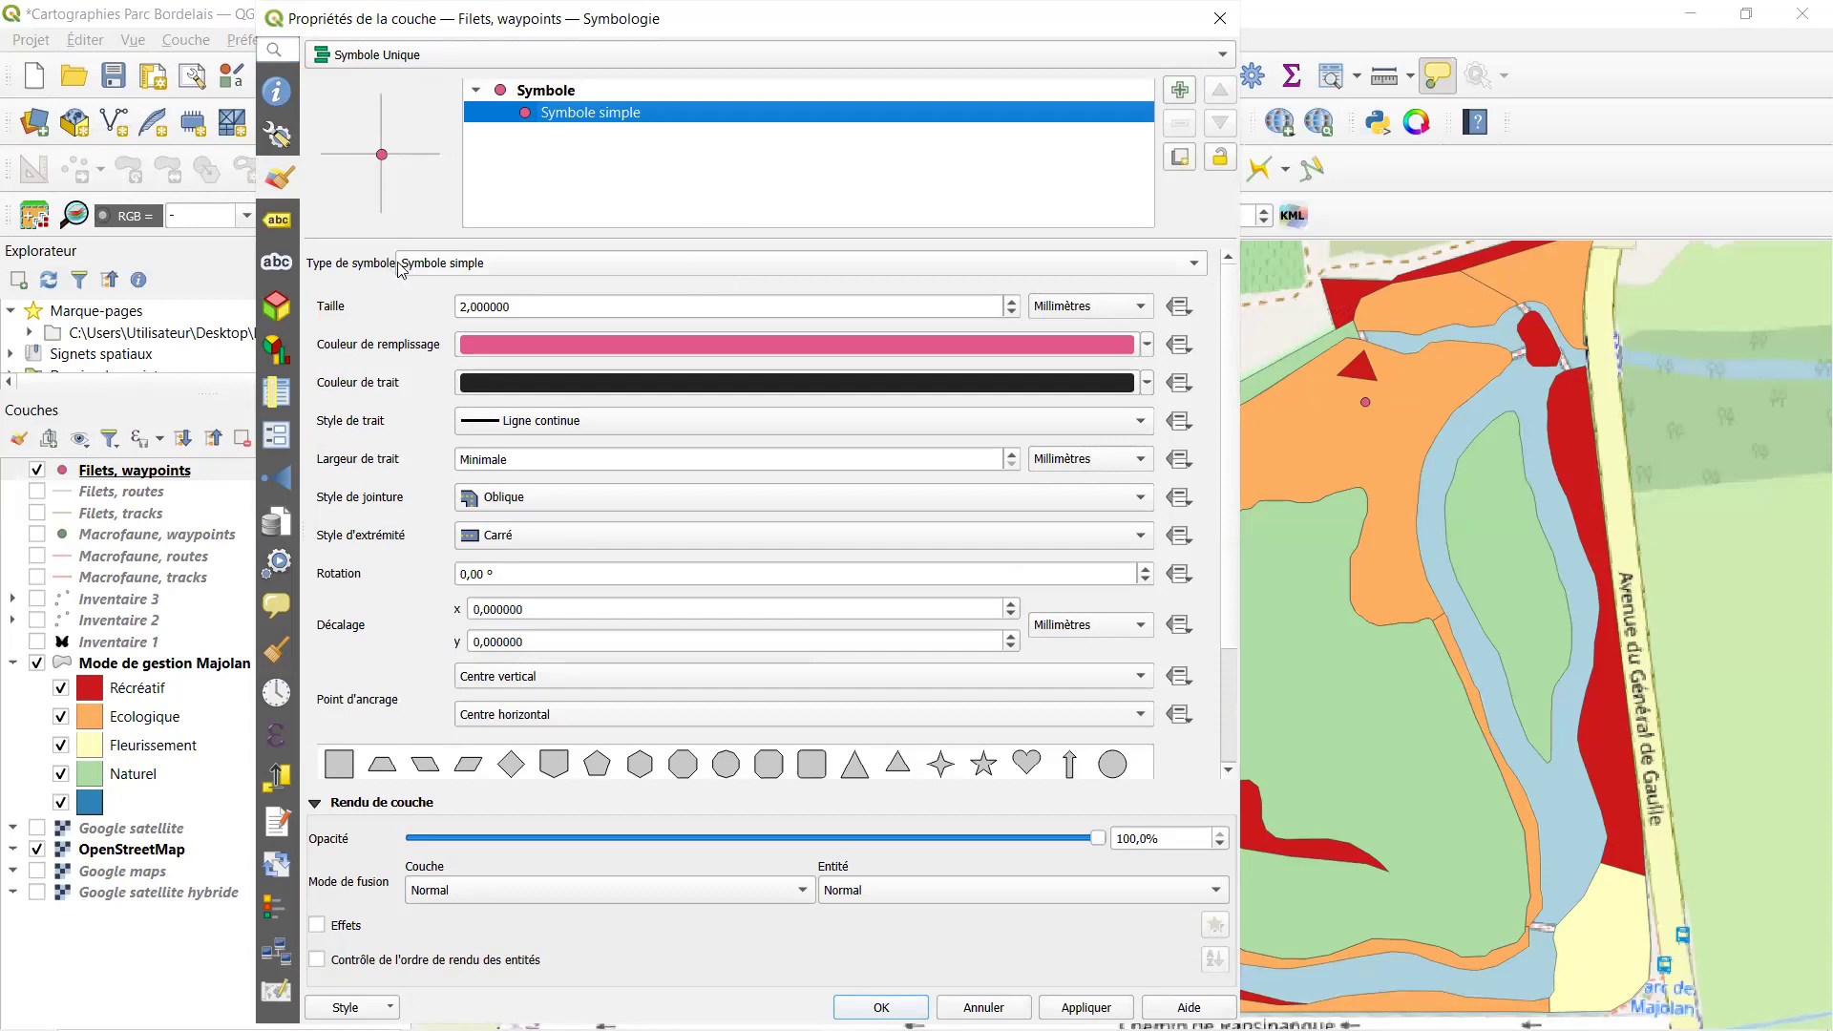
{"action": "left_click", "coordinate": [504, 264]}
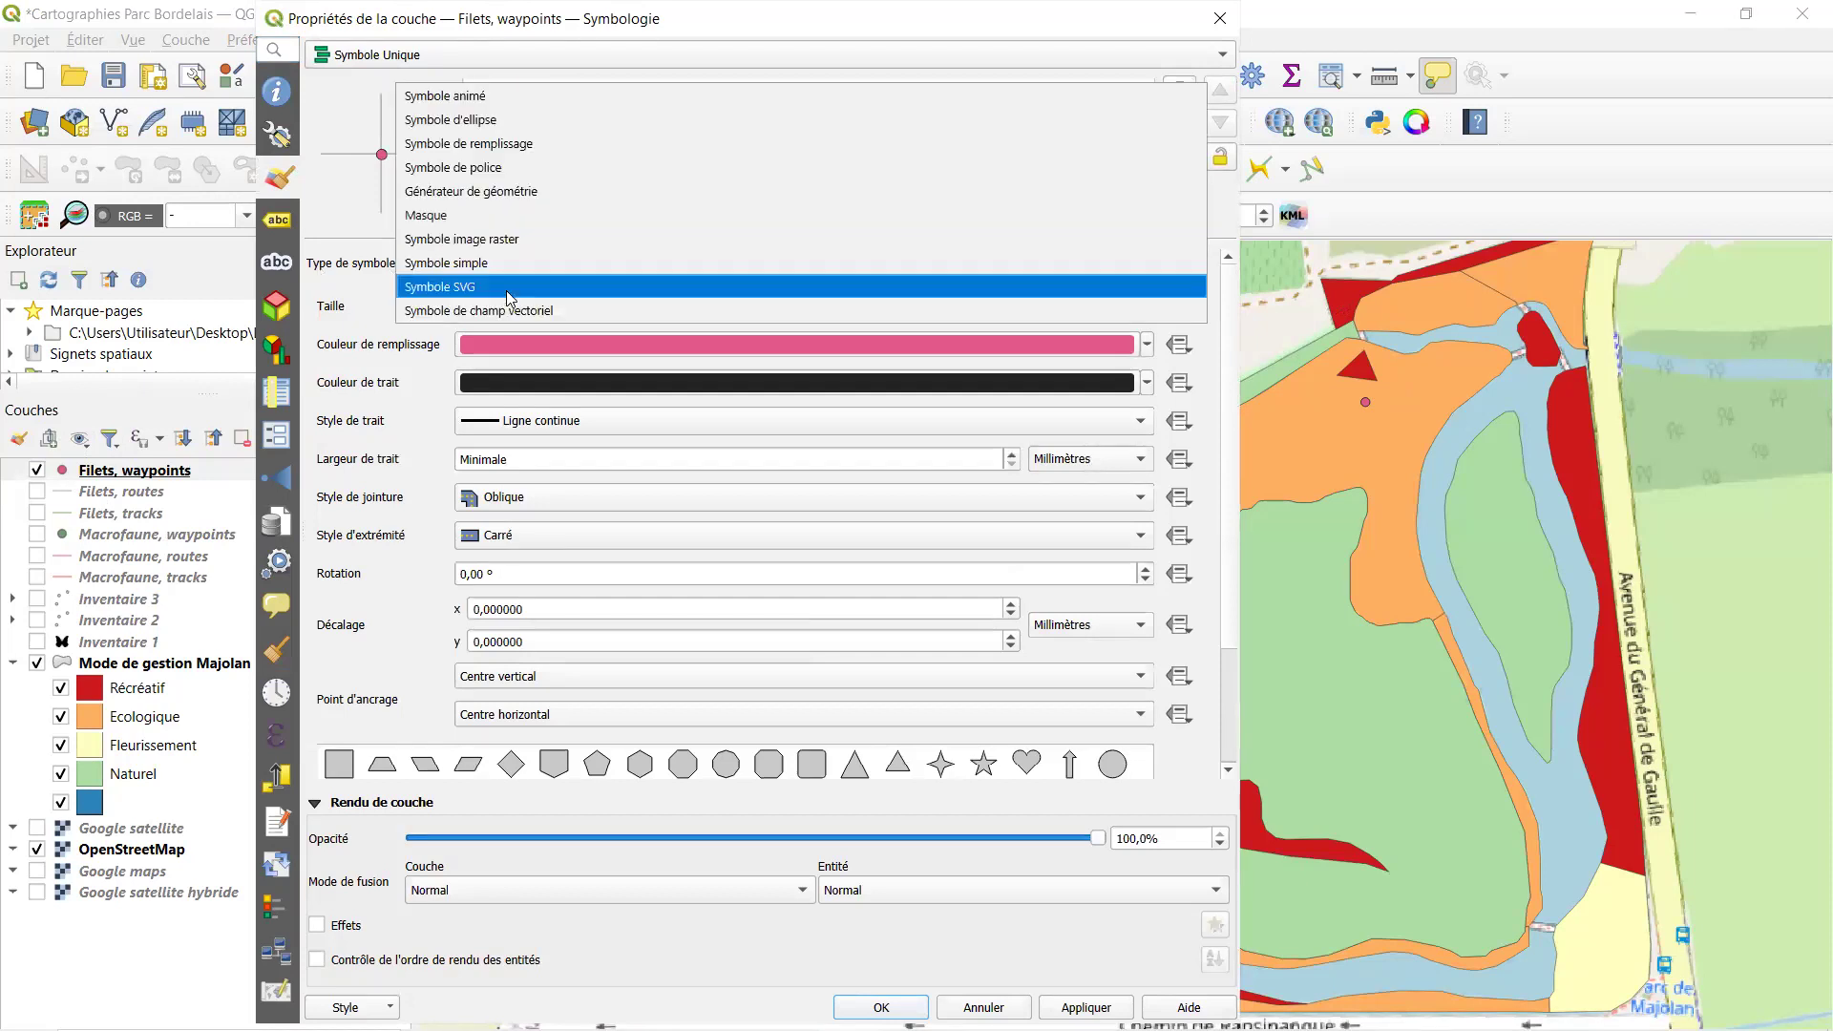
{"action": "left_click", "coordinate": [506, 286]}
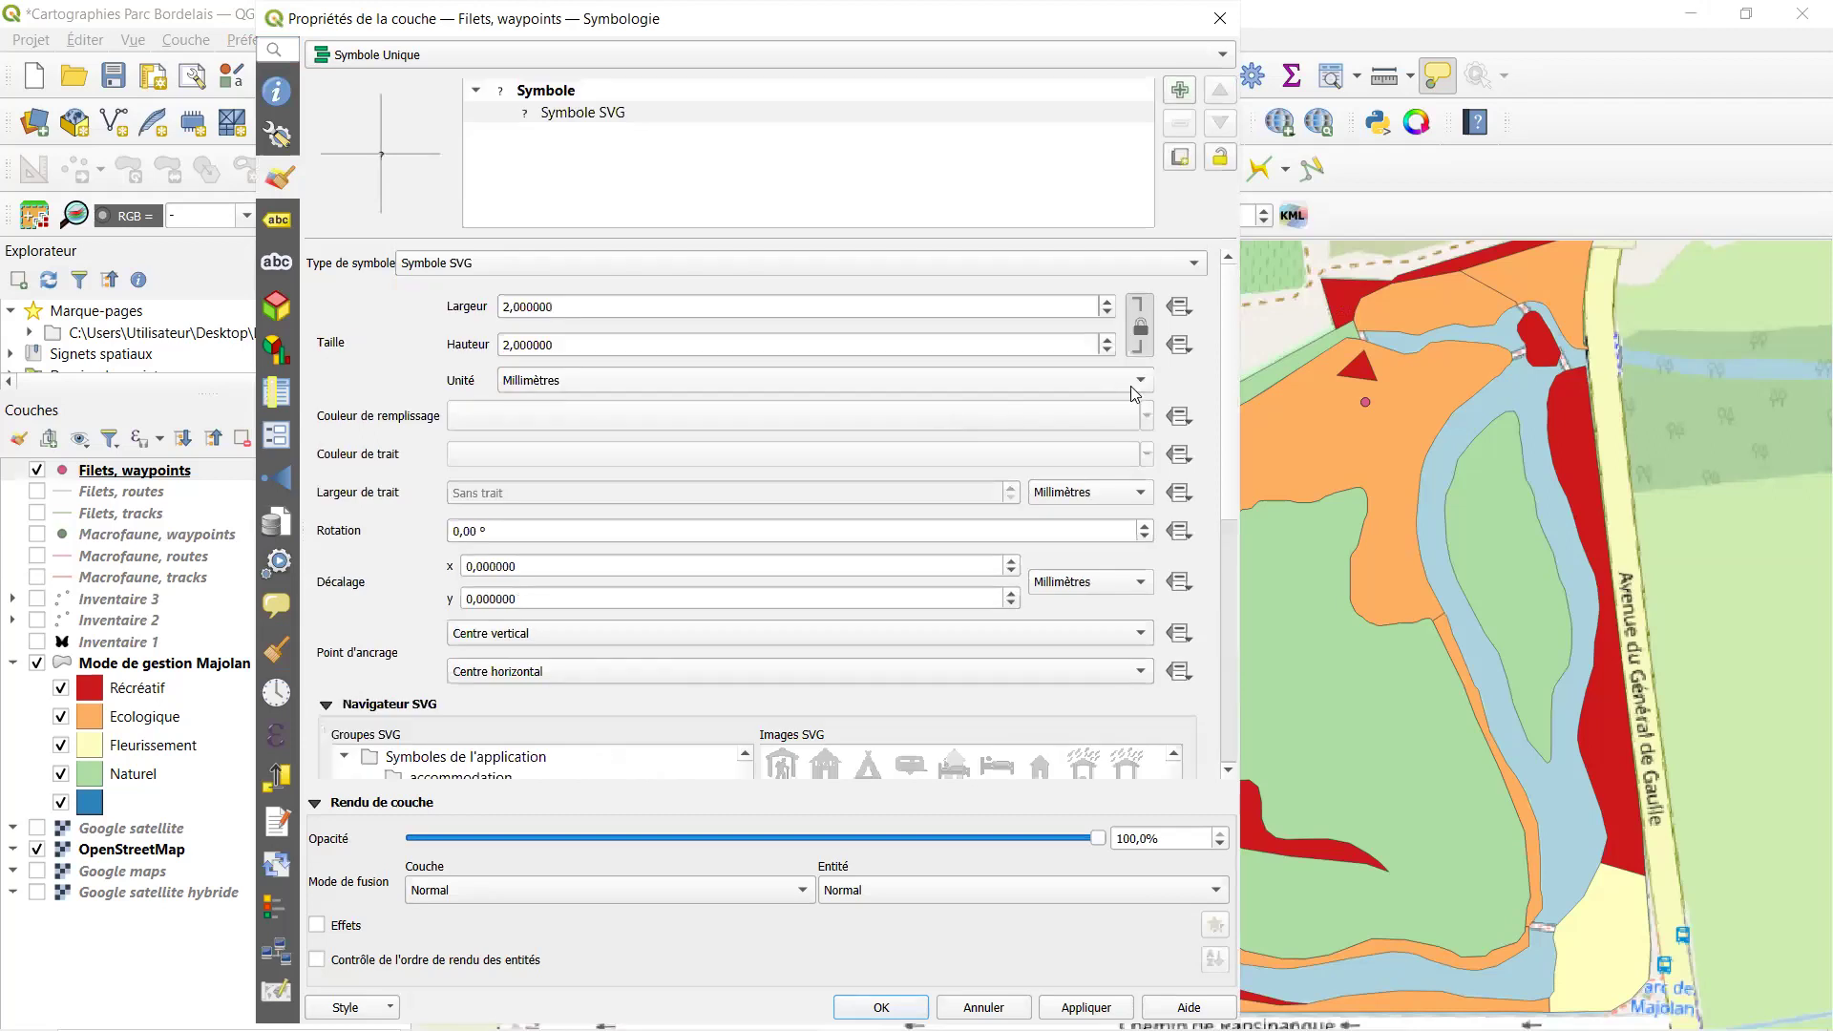
- Browse the application's built-in SVG symbol groups and examine the images in the backgrounds group
{"action": "left_click_drag", "start_coordinate": [1232, 302], "coordinate": [1231, 435]}
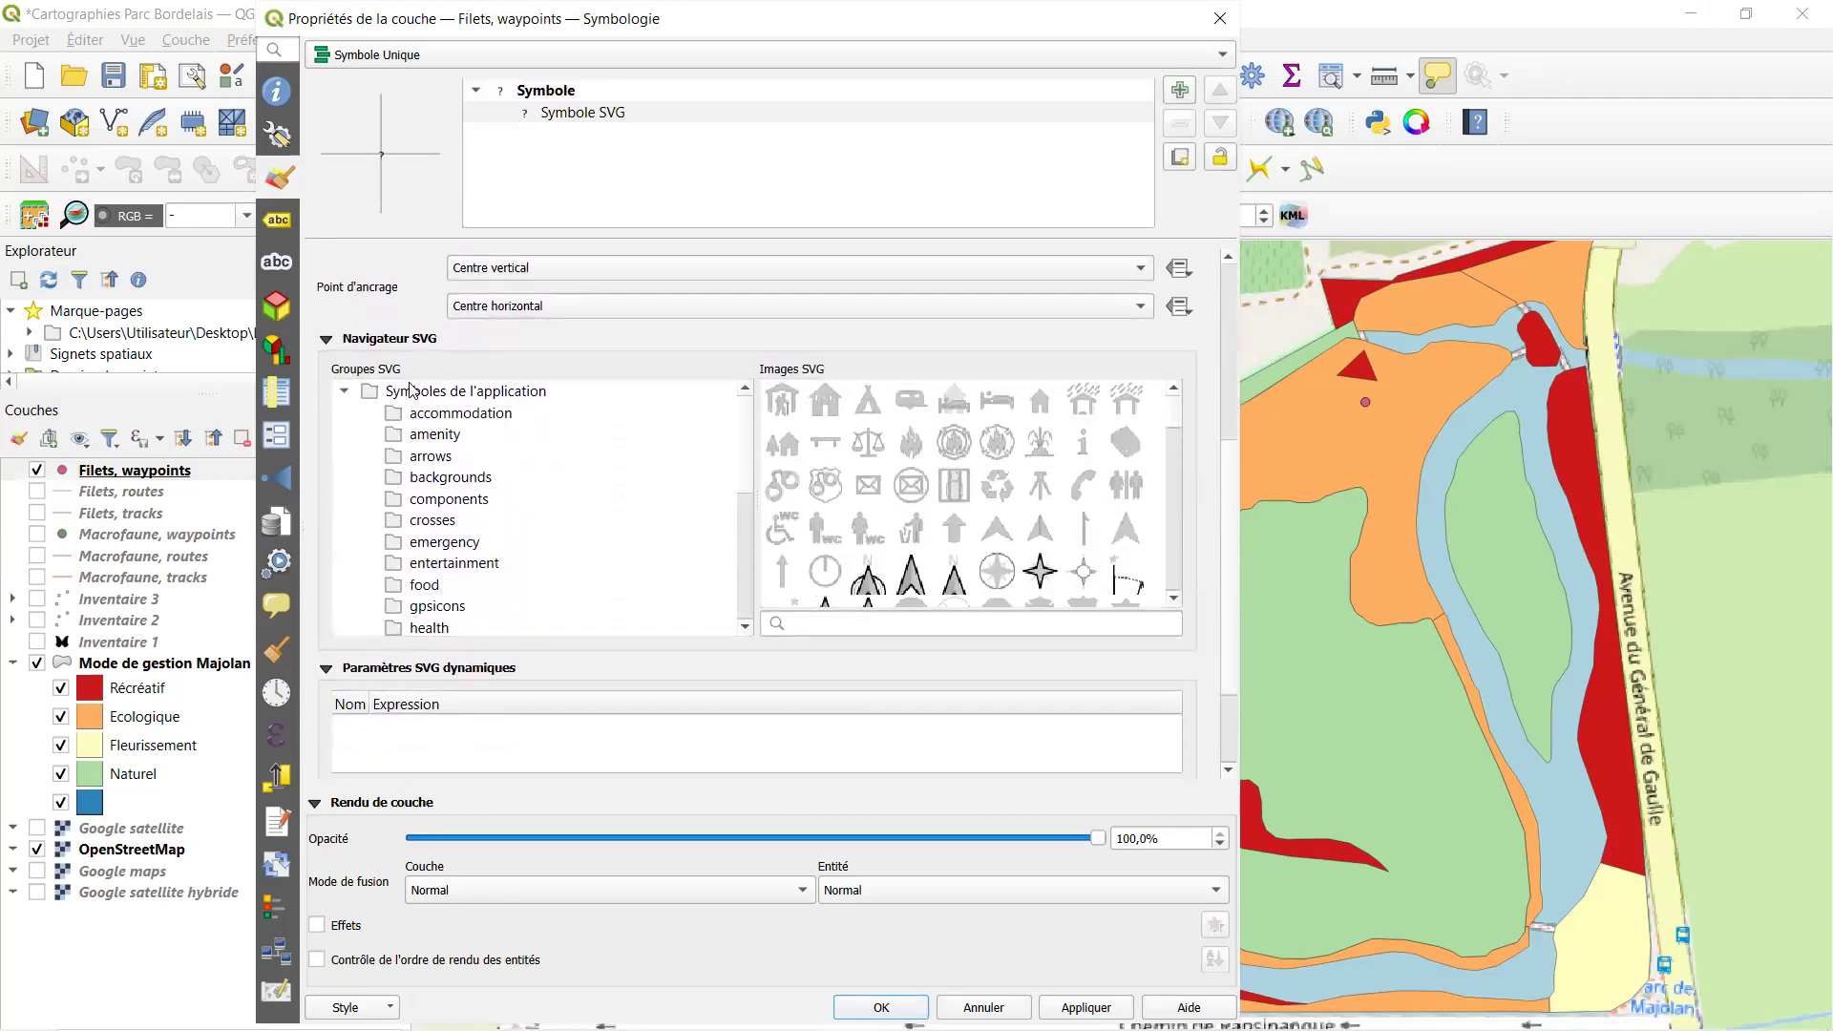
{"action": "scroll", "coordinate": [459, 508], "scroll_direction": "down", "scroll_amount": 3}
{"action": "scroll", "coordinate": [445, 511], "scroll_direction": "down", "scroll_amount": 1}
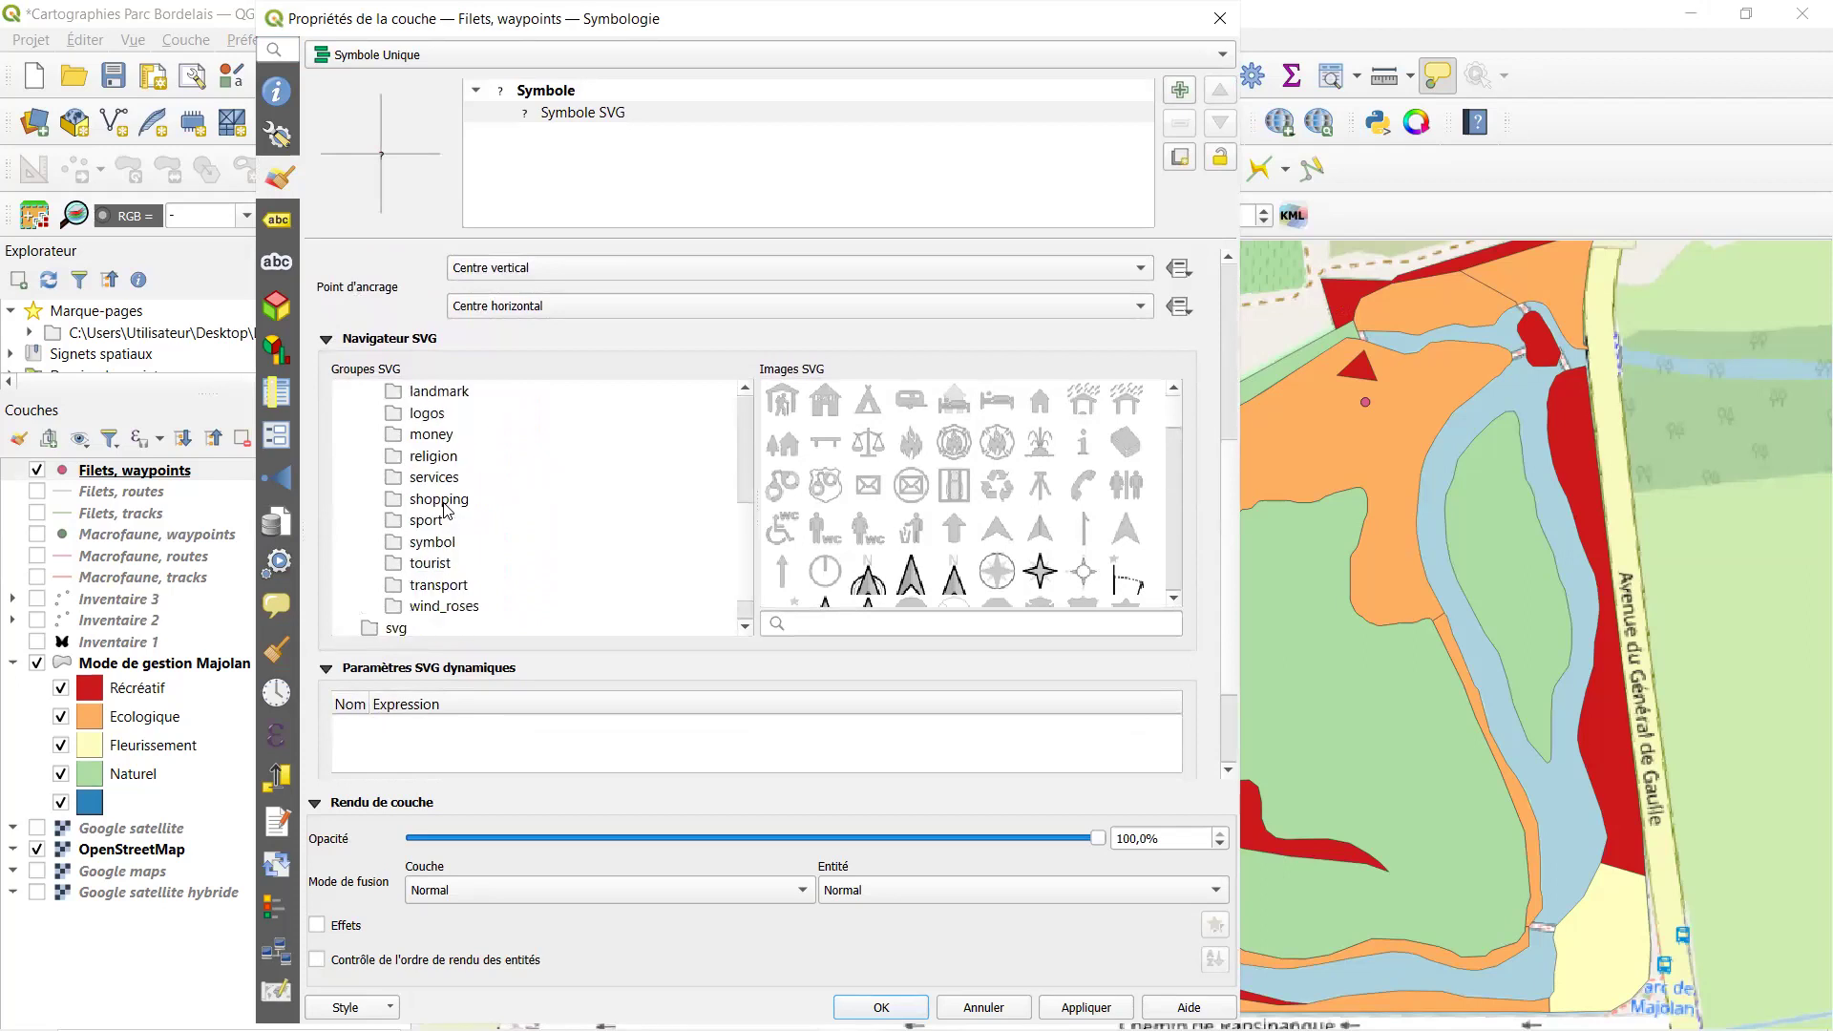
{"action": "scroll", "coordinate": [445, 511], "scroll_direction": "up", "scroll_amount": 2}
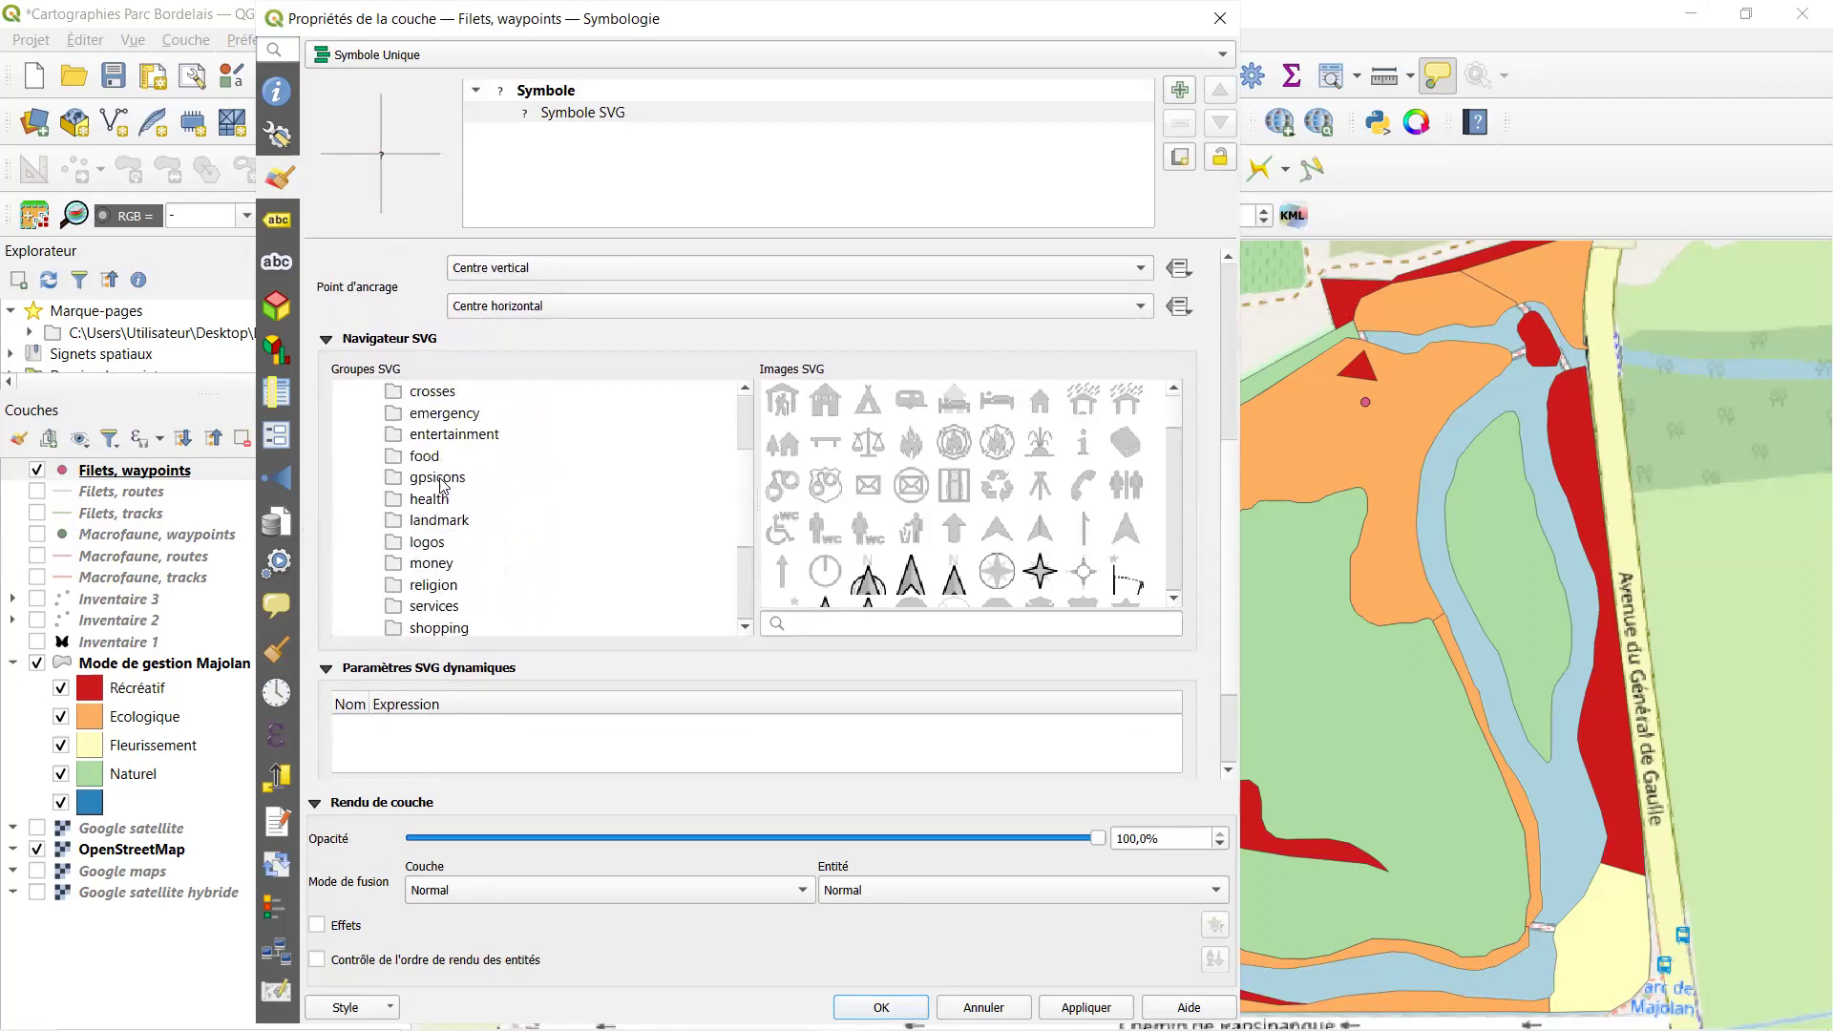
{"action": "scroll", "coordinate": [449, 444], "scroll_direction": "up", "scroll_amount": 1}
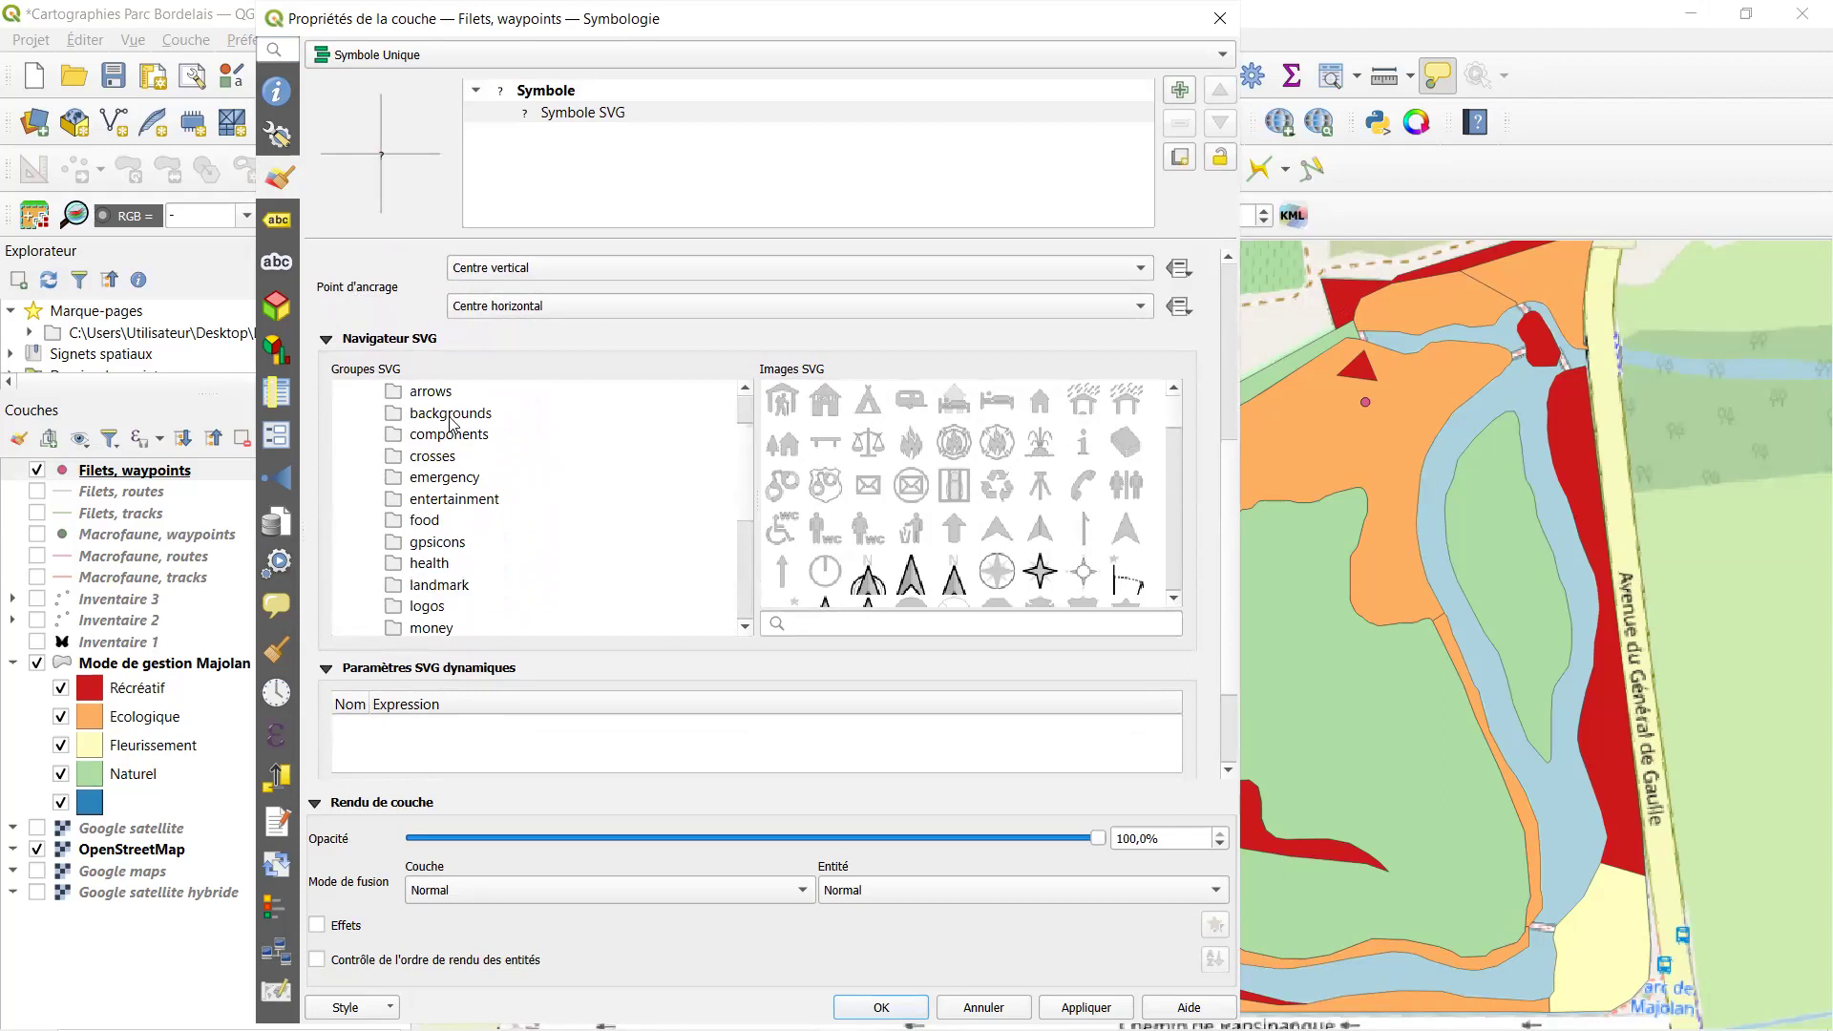
{"action": "left_click", "coordinate": [451, 416]}
{"action": "scroll", "coordinate": [603, 502], "scroll_direction": "down", "scroll_amount": 4}
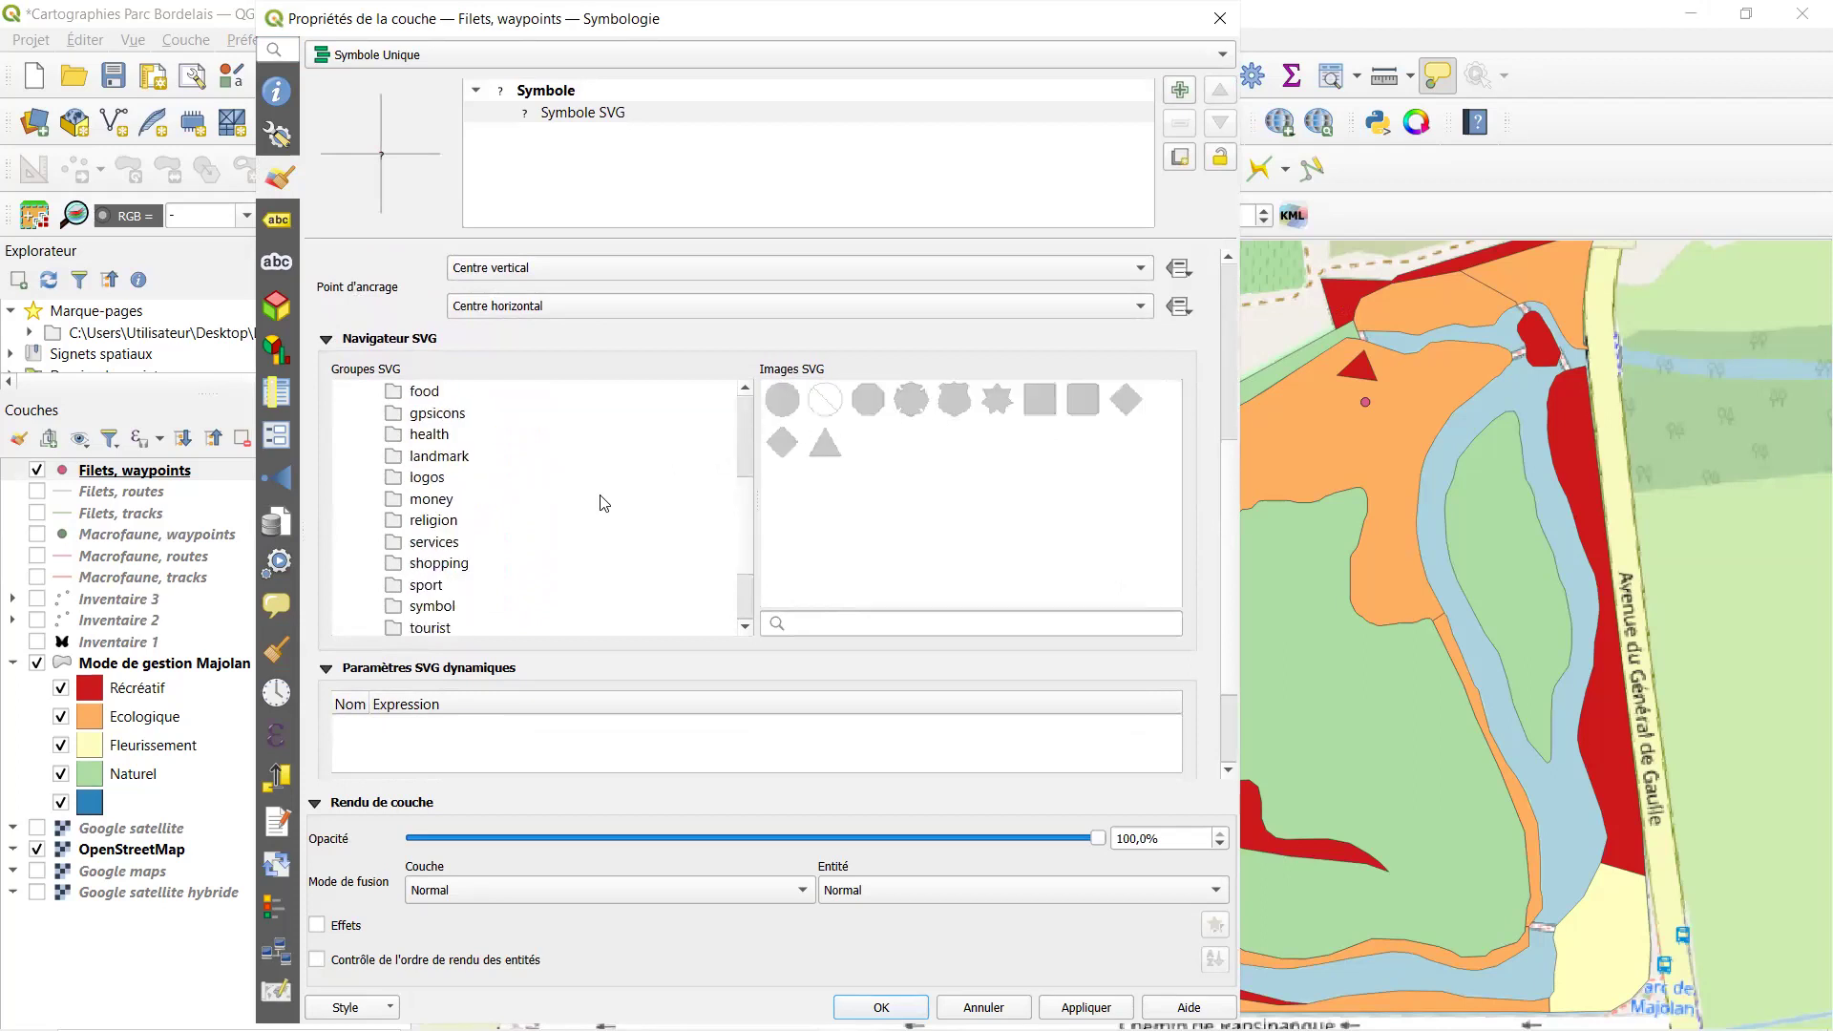
- Load Insectes.svg from the Téléchargements folder as the SVG marker and apply it to the Filets waypoints layer
{"action": "scroll", "coordinate": [603, 502], "scroll_direction": "down", "scroll_amount": 2}
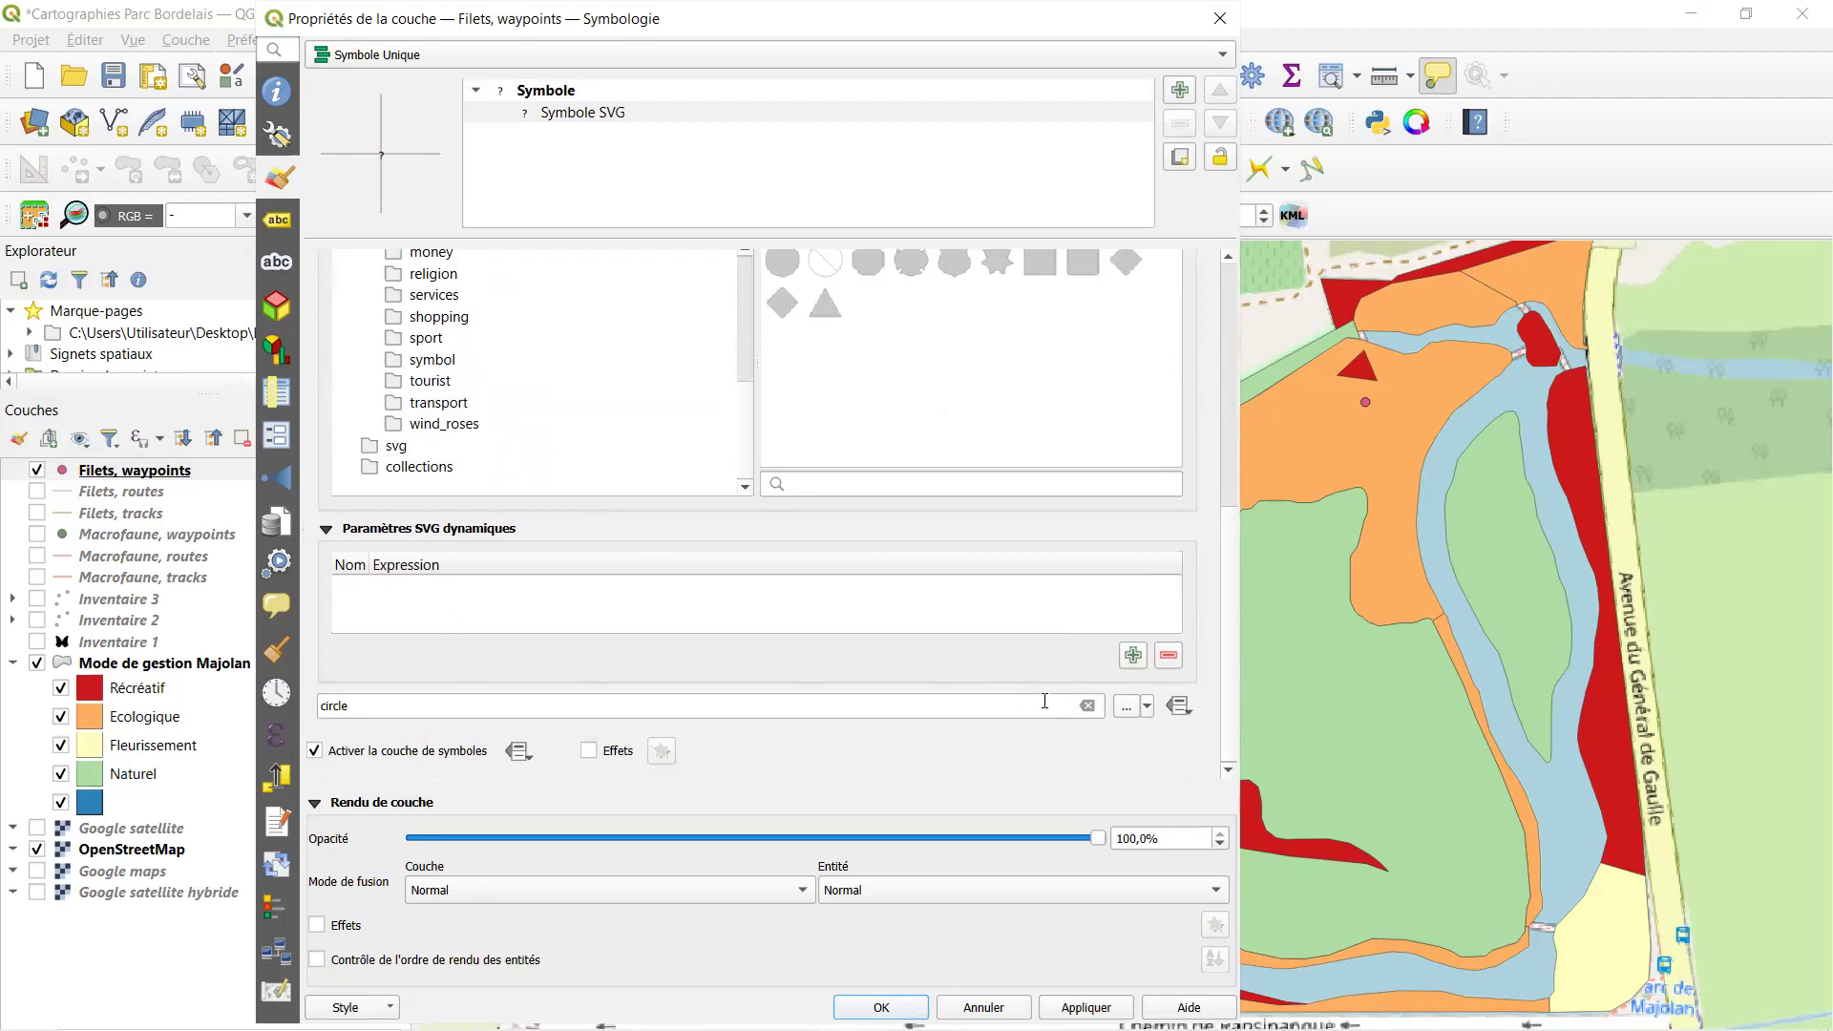
{"action": "left_click", "coordinate": [1125, 709]}
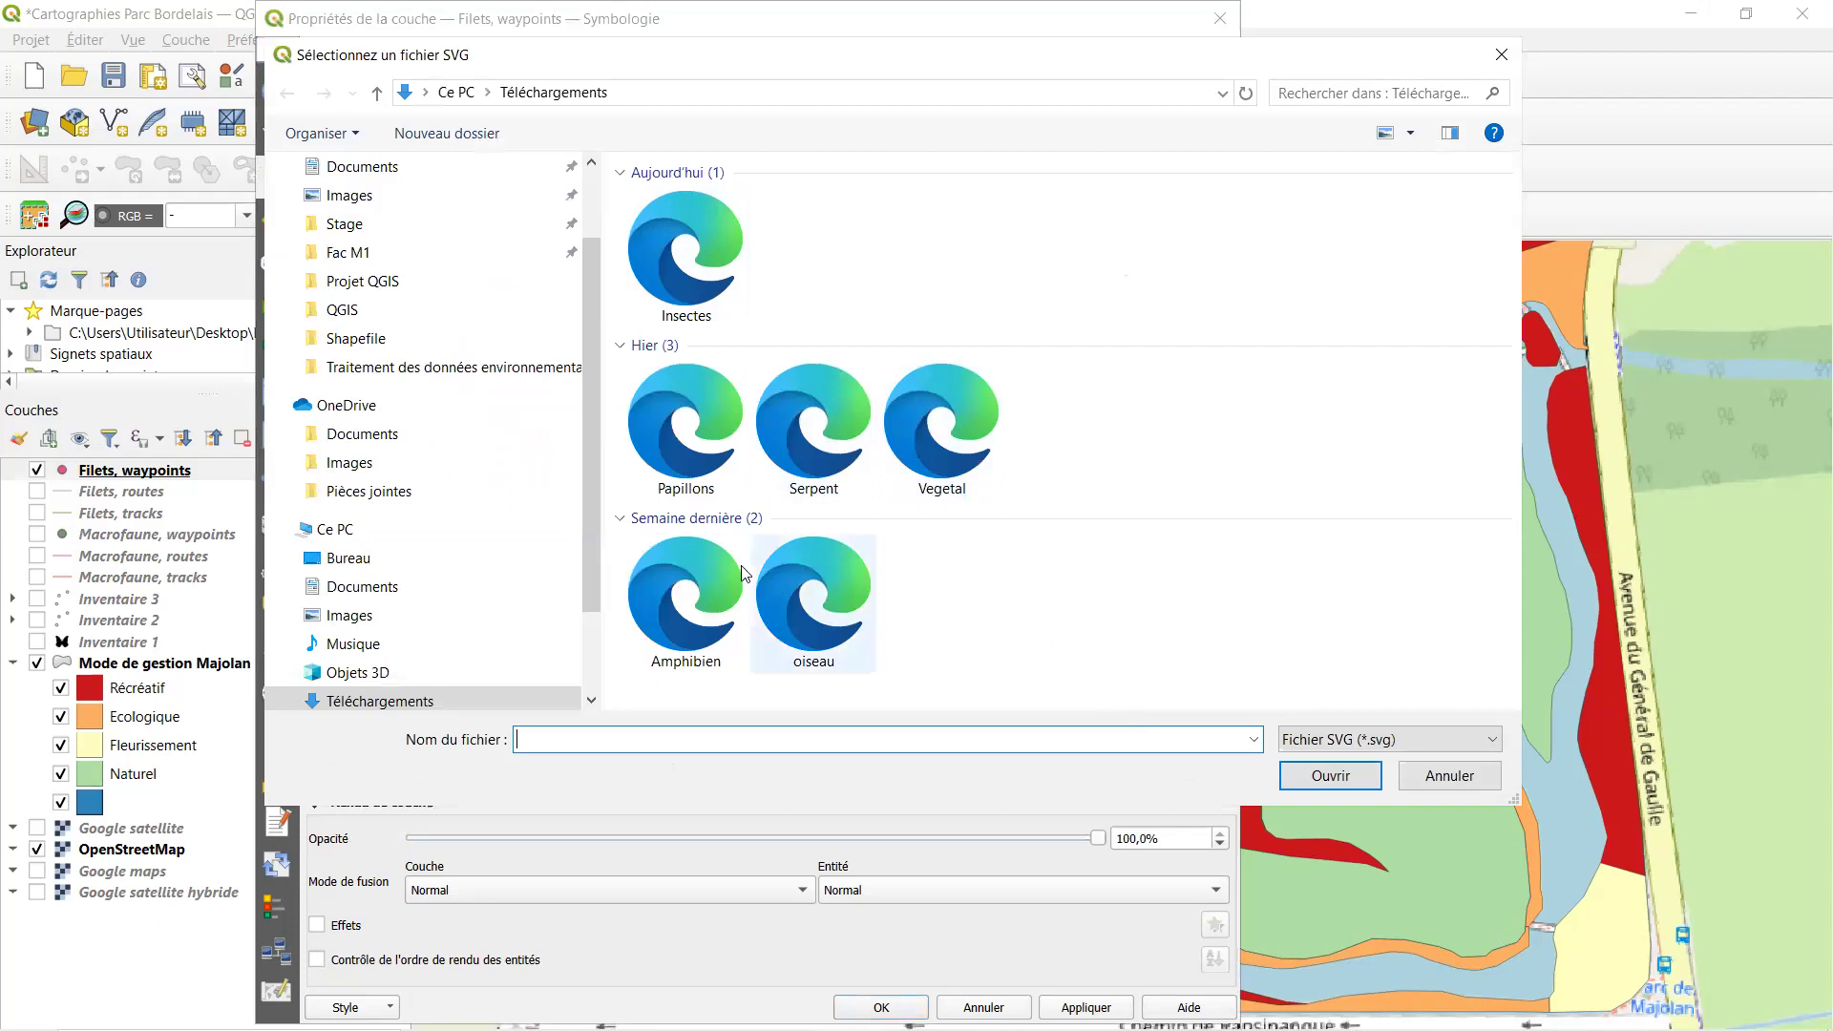
{"action": "double_click", "coordinate": [677, 227]}
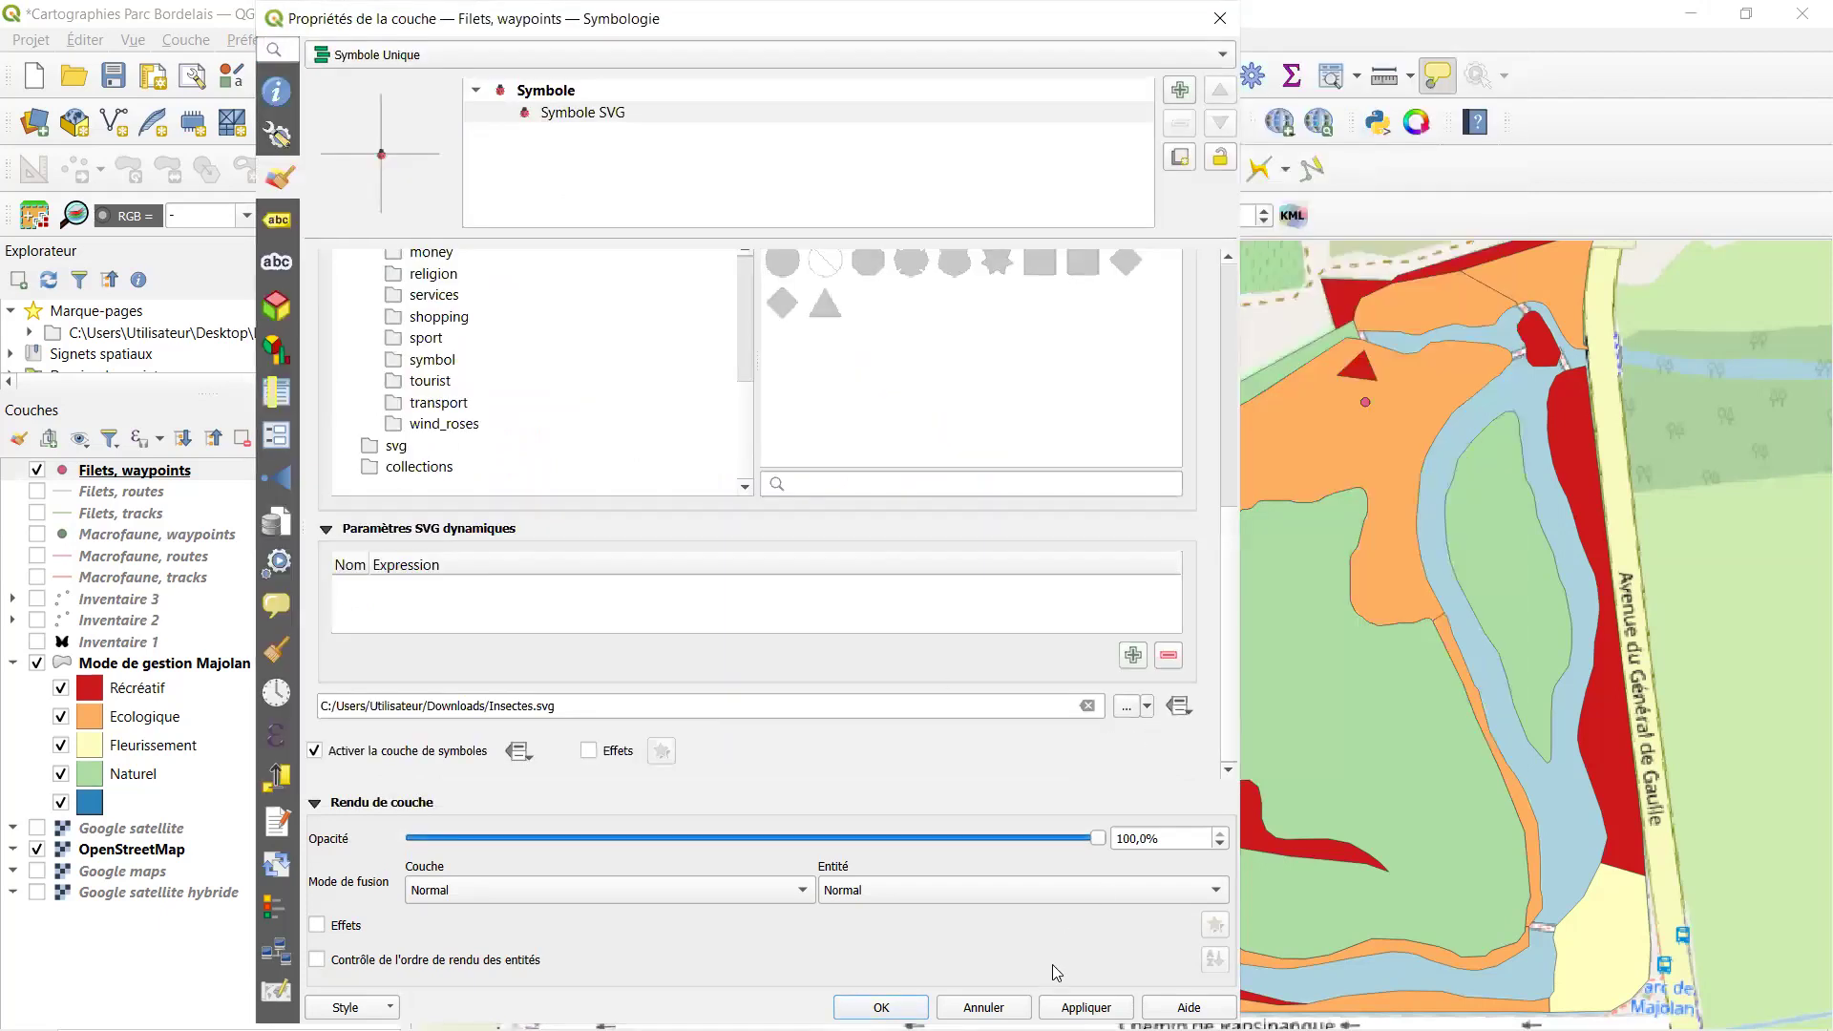
{"action": "left_click", "coordinate": [1086, 1007]}
{"action": "left_click", "coordinate": [882, 1008]}
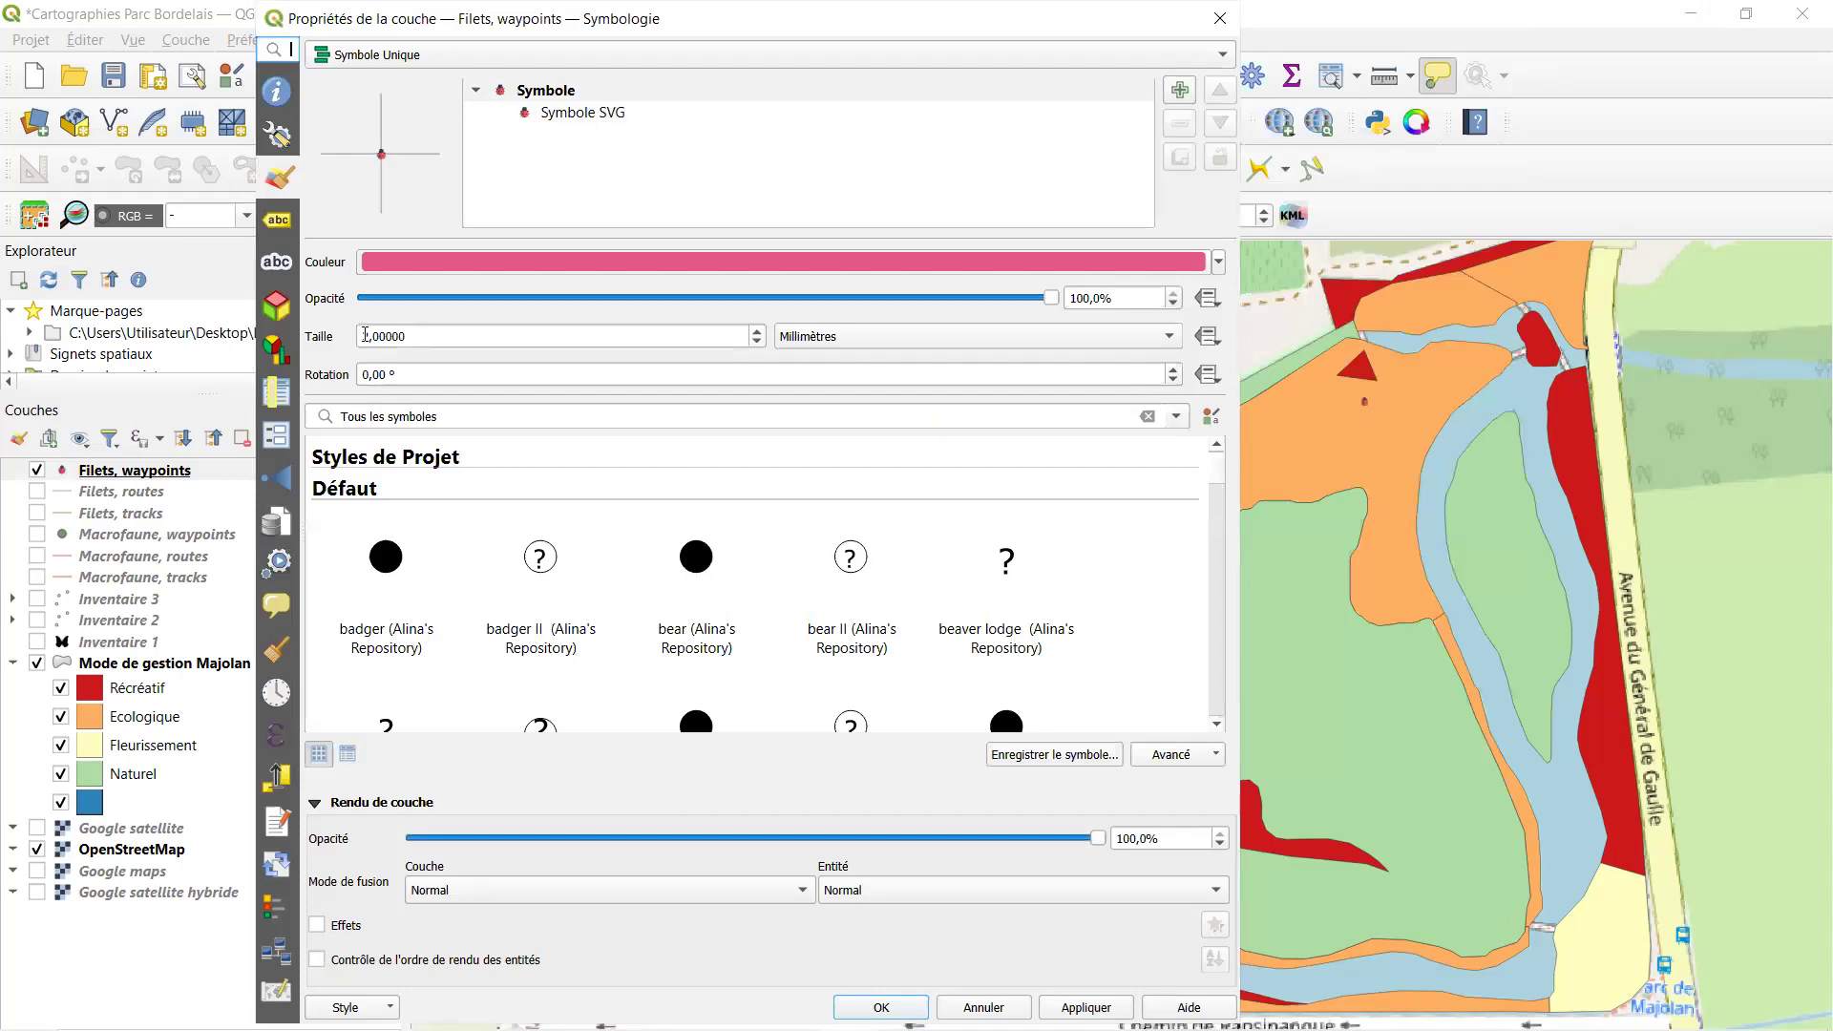
- Try a size of 4 mm for the whole insect symbol and apply it to the map
{"action": "left_click", "coordinate": [361, 336]}
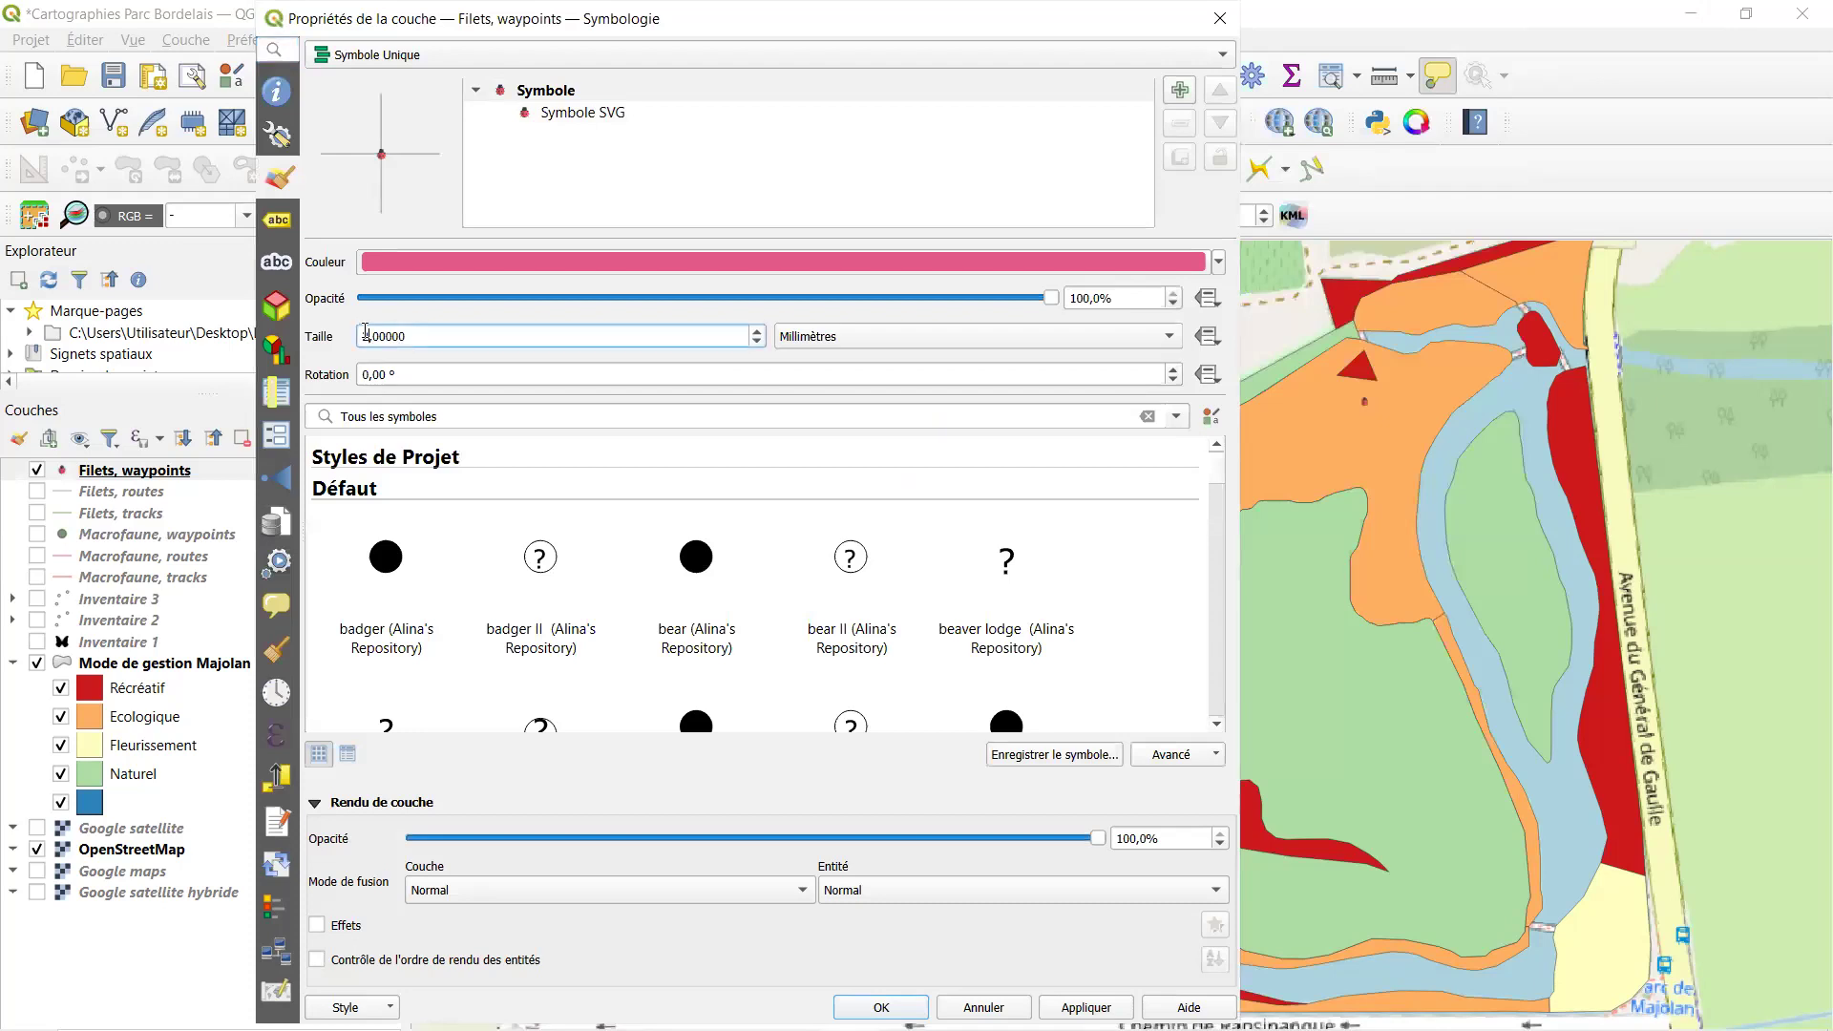
{"action": "type", "text": "4"}
{"action": "left_click", "coordinate": [1086, 1007]}
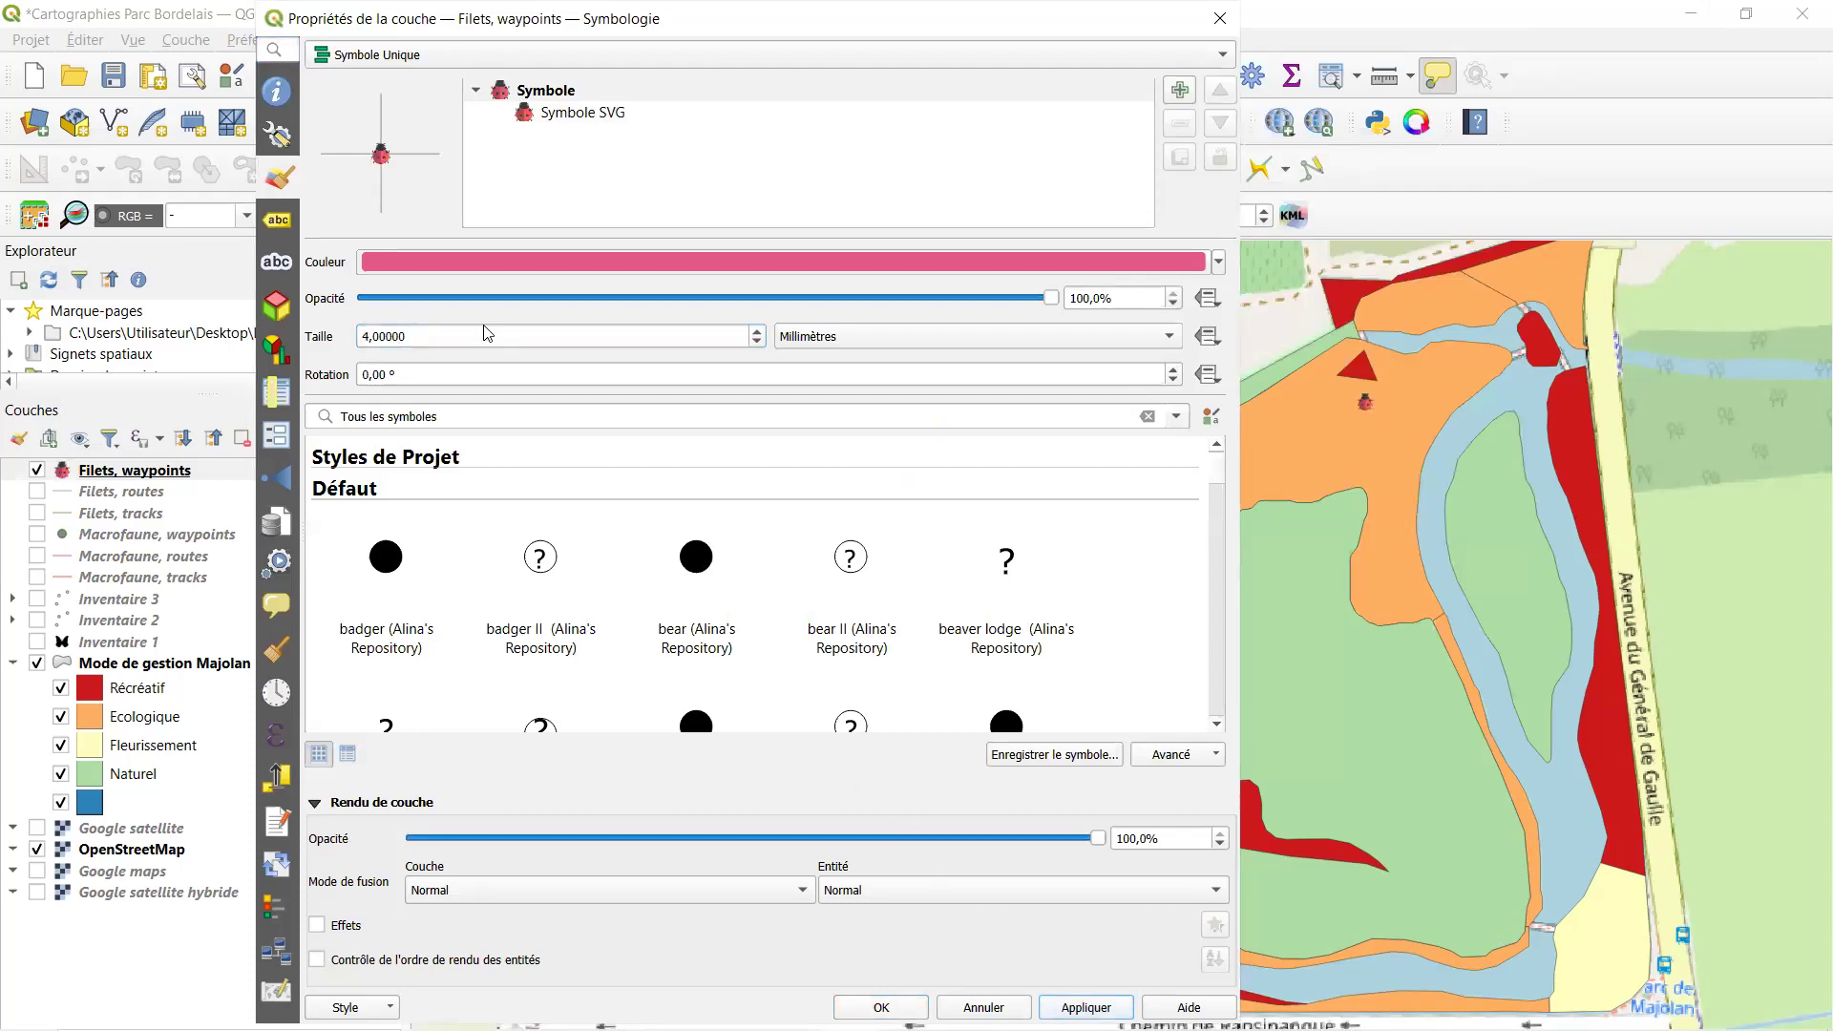
- Set the insect symbol's size to 5 mm, apply it and close the Filets waypoints layer properties
{"action": "left_click_drag", "start_coordinate": [371, 336], "coordinate": [361, 336]}
{"action": "type", "text": "5"}
{"action": "left_click", "coordinate": [1086, 1008]}
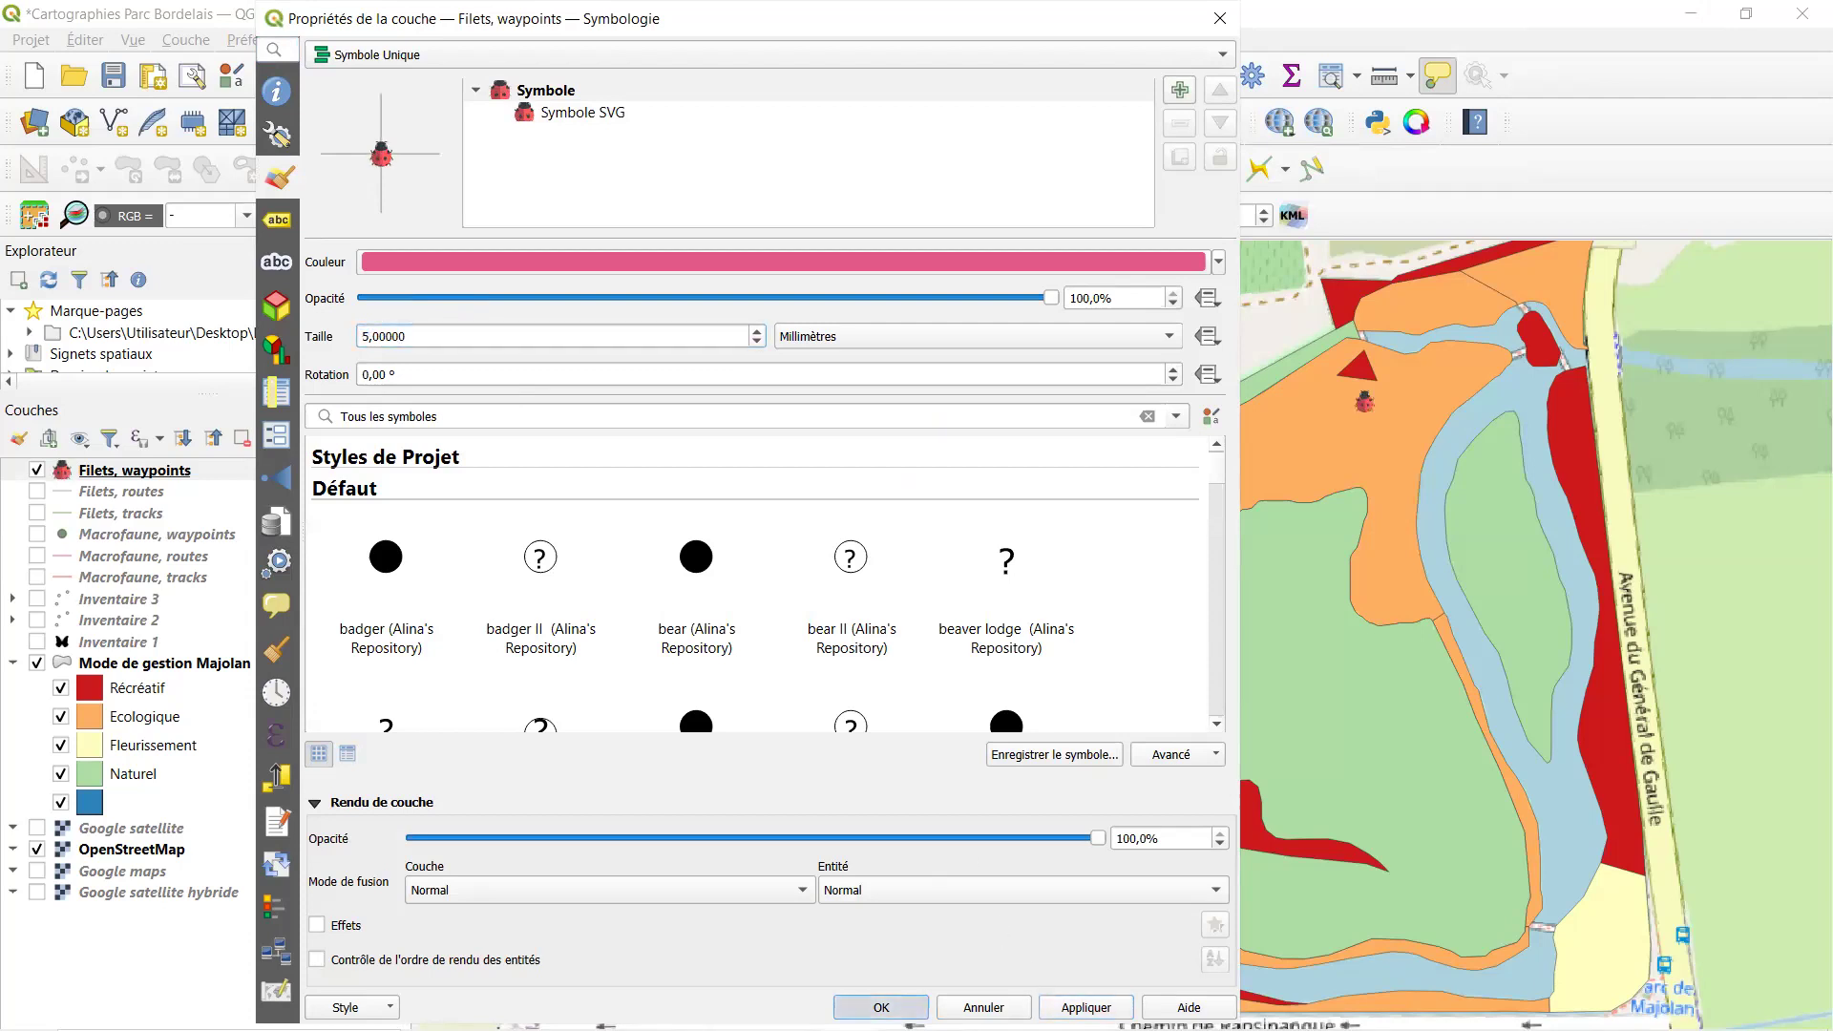
{"action": "left_click", "coordinate": [881, 1007]}
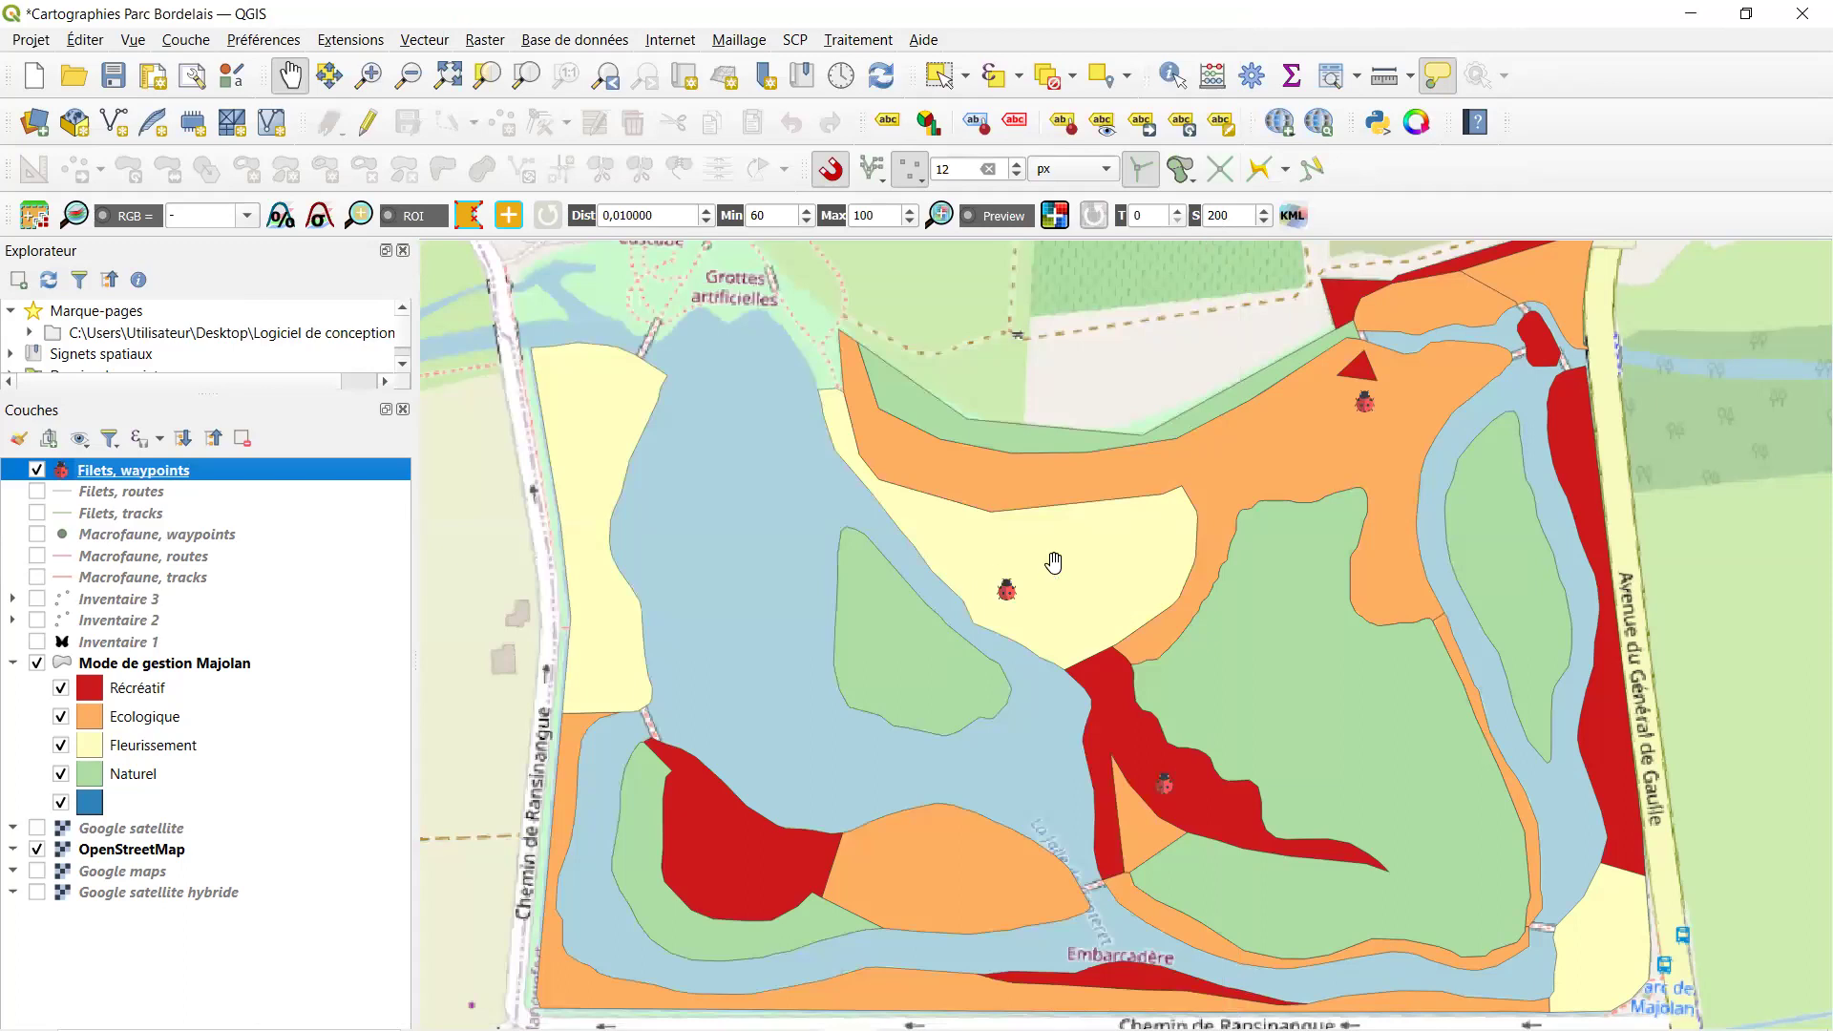